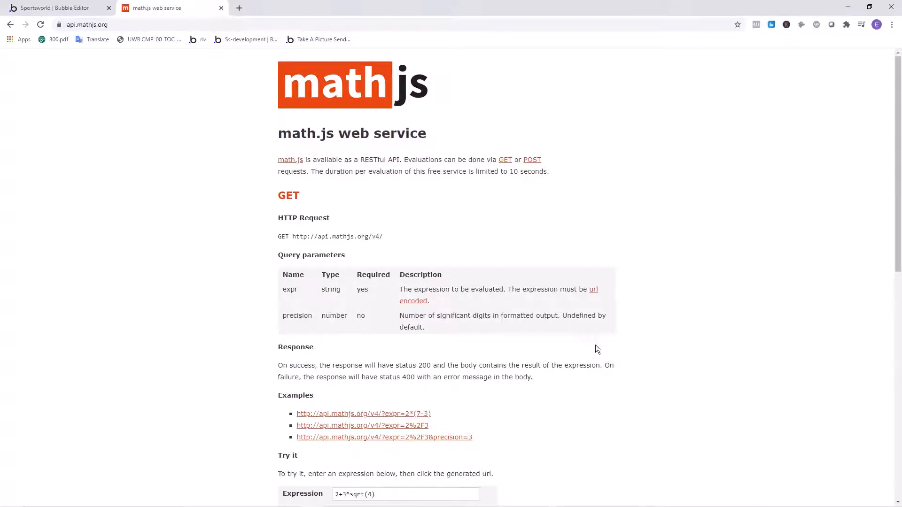
- Examine the math.js web service documentation, focusing on the POST request's endpoint URL
scroll(239, 235, "down", 6)
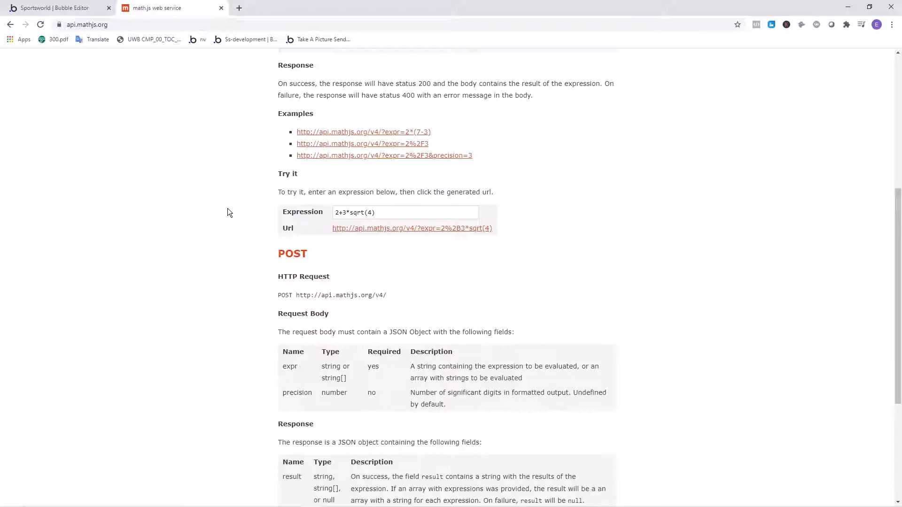
scroll(227, 213, "down", 4)
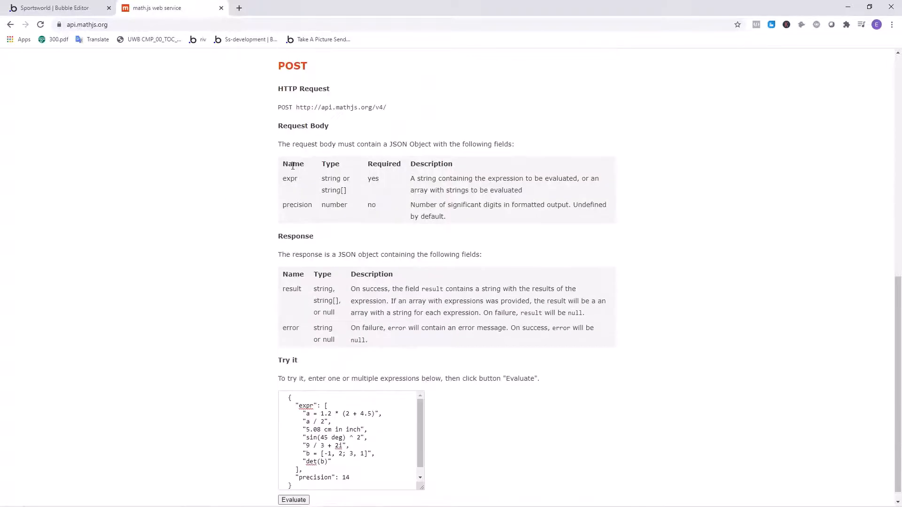
left_click_drag(397, 109, 296, 108)
left_click(258, 112)
scroll(255, 112, "up", 2)
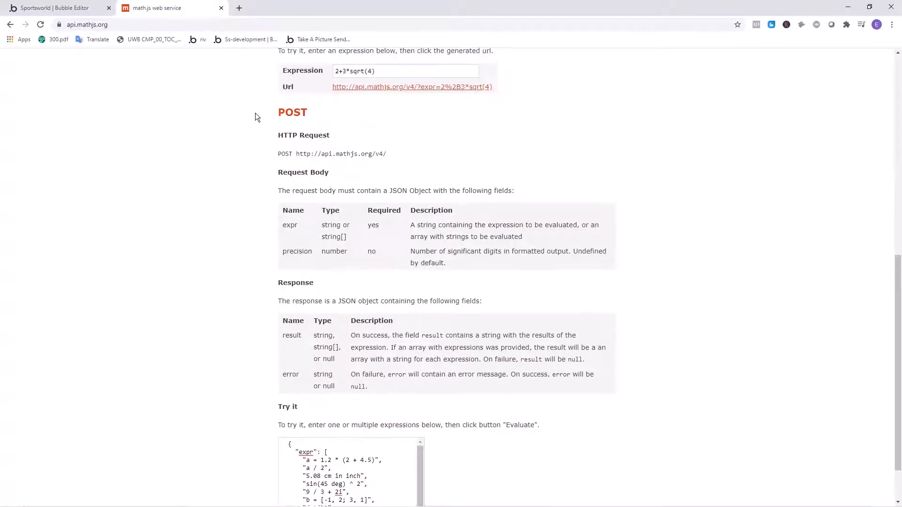
double_click(326, 185)
left_click_drag(396, 201, 294, 196)
left_click(100, 55)
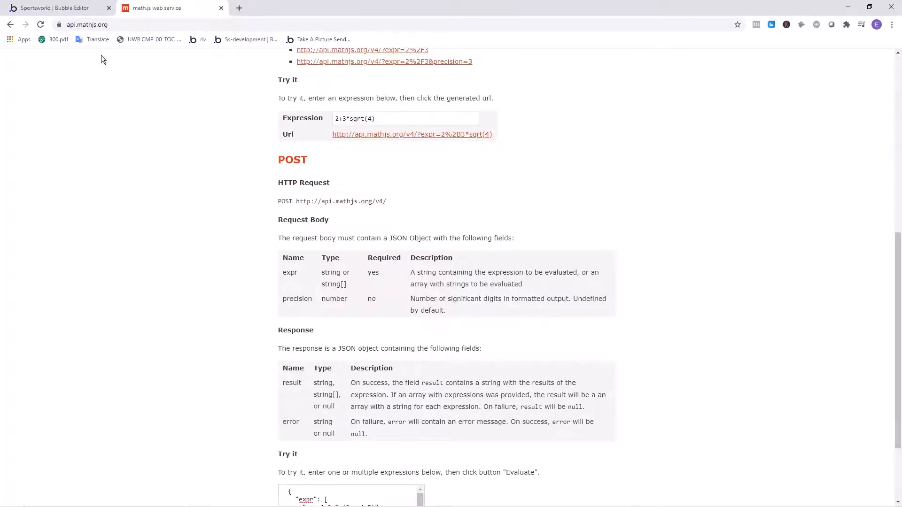
- Switch to the Bubble editor's installed plugins and collapse the SportsData.io Soccer Games API in the API Connector
left_click(55, 7)
left_click(15, 165)
left_click(15, 192)
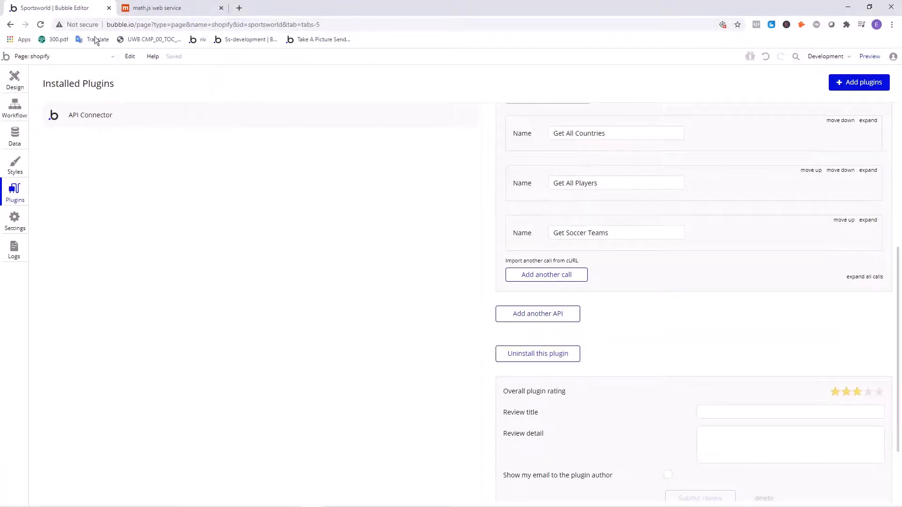
scroll(563, 270, "up", 5)
scroll(657, 279, "down", 2)
scroll(662, 279, "up", 3)
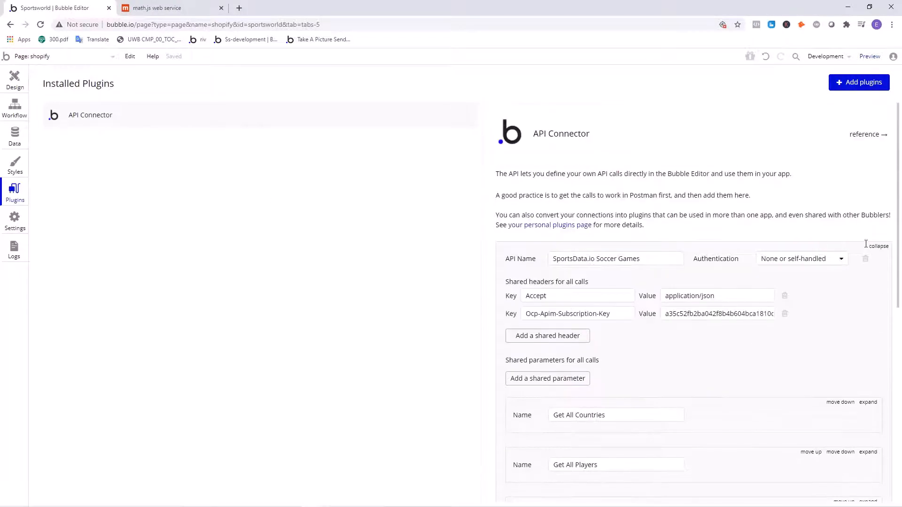
left_click(878, 246)
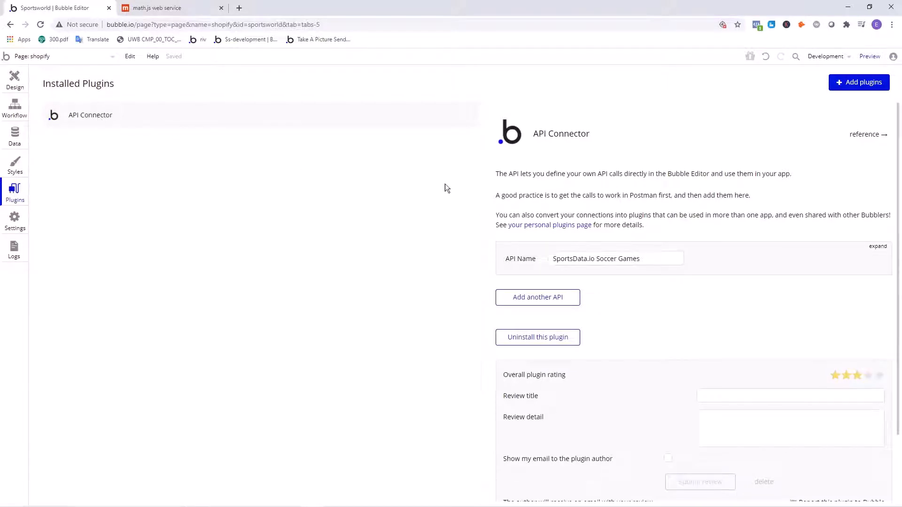
left_click_drag(647, 260, 565, 261)
left_click(659, 265)
left_click(878, 247)
left_click(879, 248)
- Add another API to the API Connector and name it Math.js
left_click(527, 297)
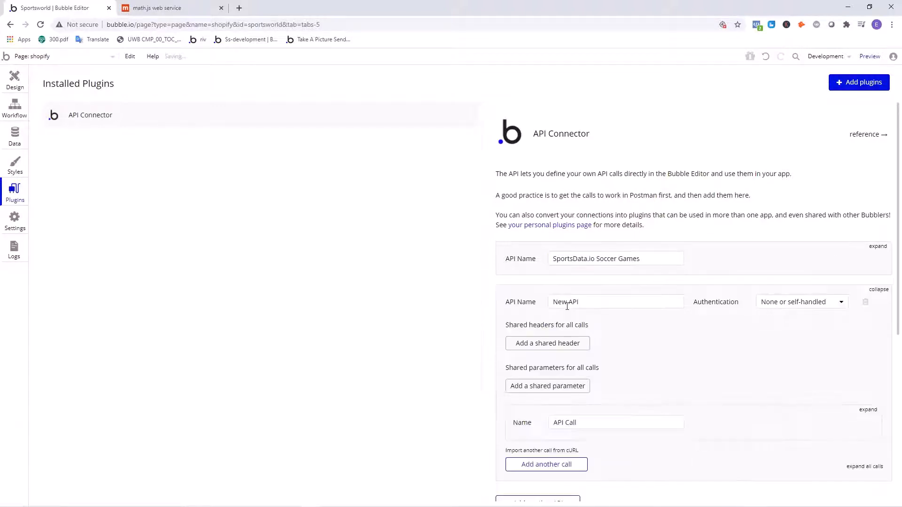
left_click_drag(579, 302, 547, 292)
key("BackSpace")
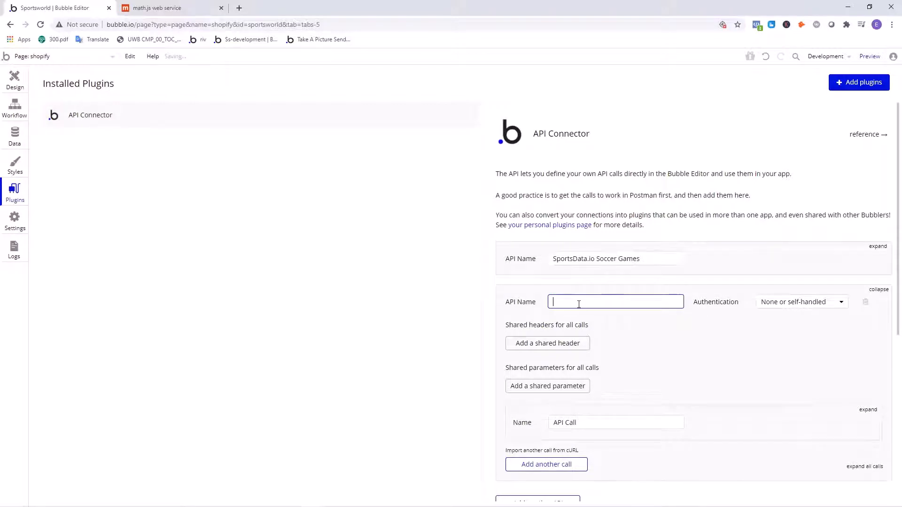
type("Math/")
type("js")
left_click(699, 361)
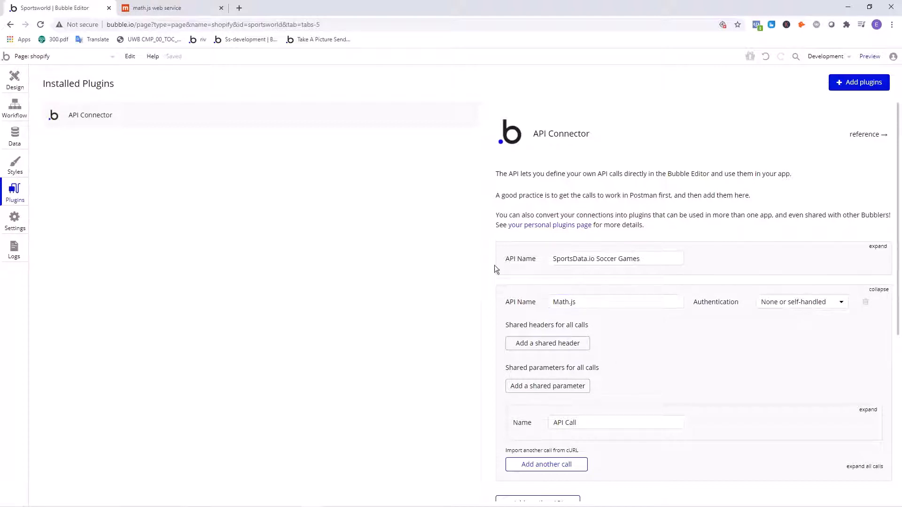
- Expand the Math.js API's call, consult the math.js documentation, and name the call Evaluate
scroll(630, 361, "down", 2)
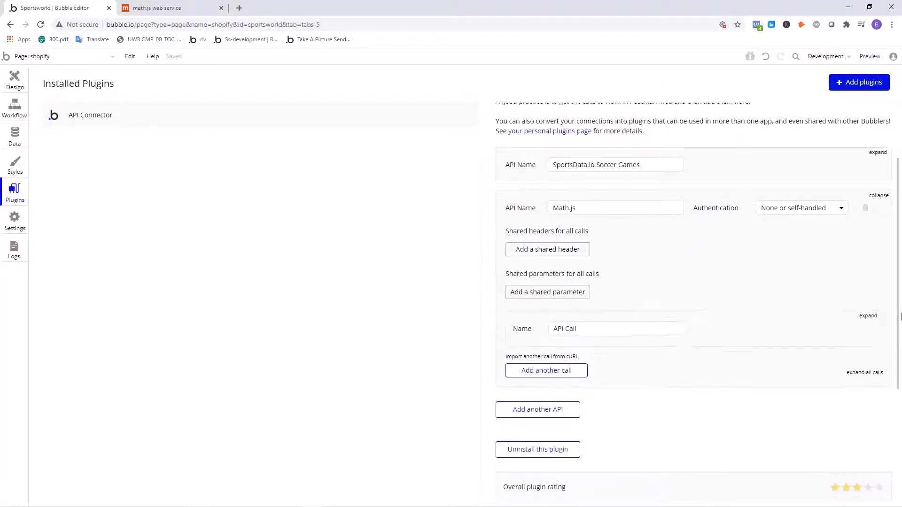
left_click(869, 316)
left_click(199, 6)
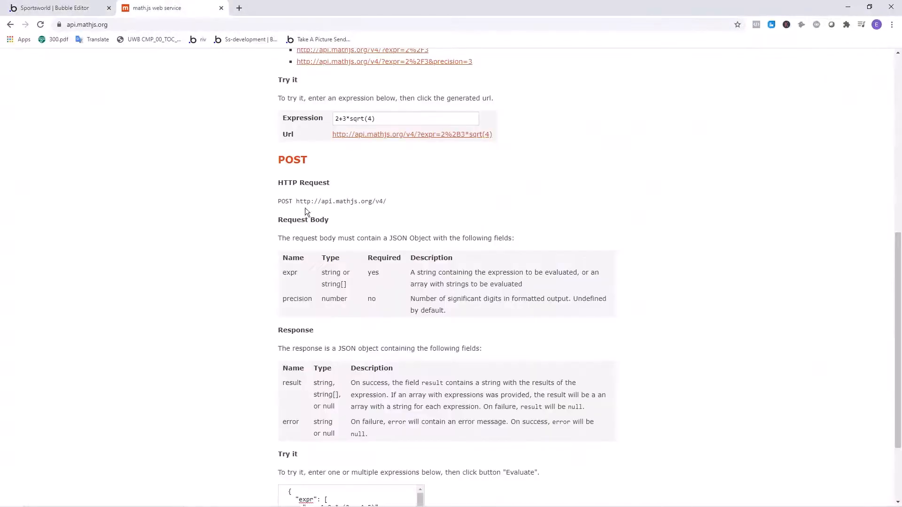
scroll(312, 209, "up", 7)
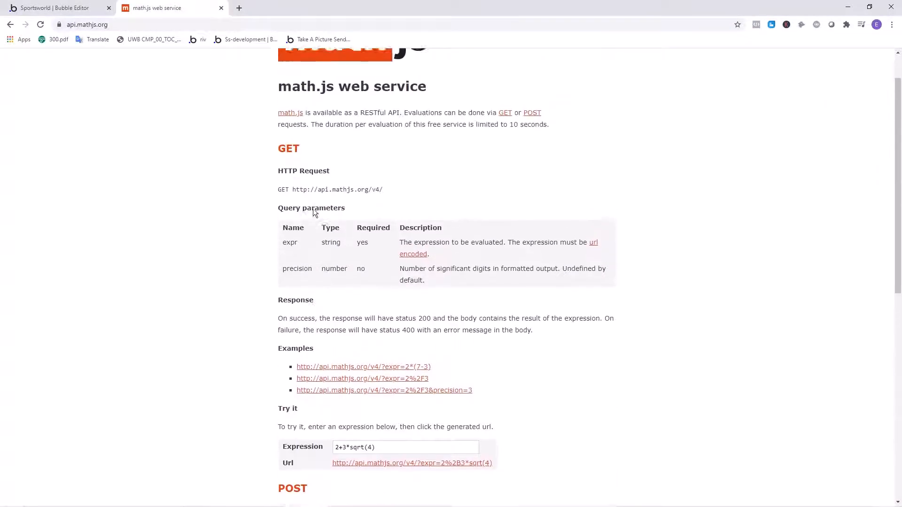
scroll(313, 208, "up", 1)
scroll(313, 209, "down", 7)
left_click(69, 4)
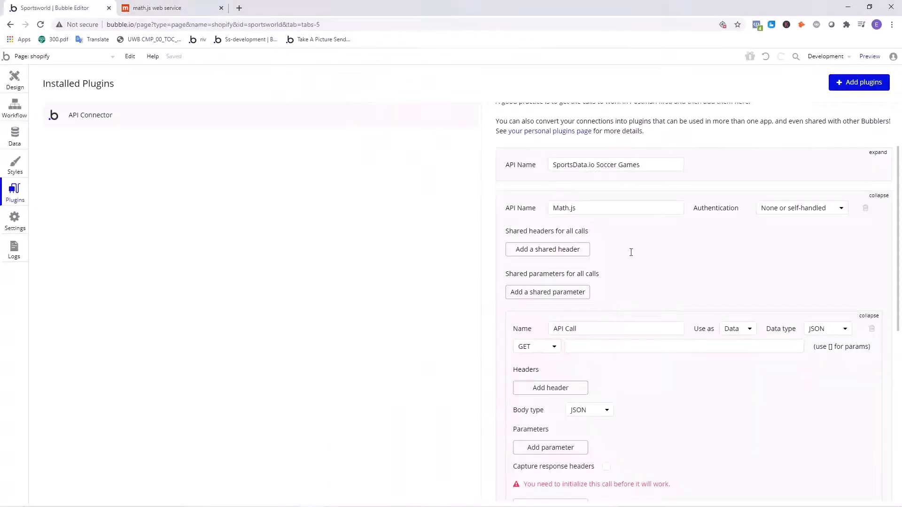
left_click_drag(599, 329, 548, 328)
type("Eva")
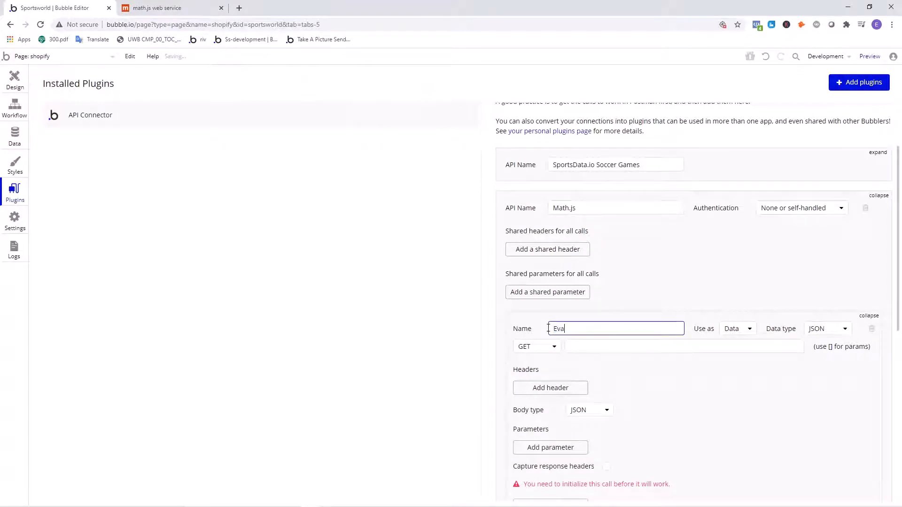
type("luate")
left_click(443, 343)
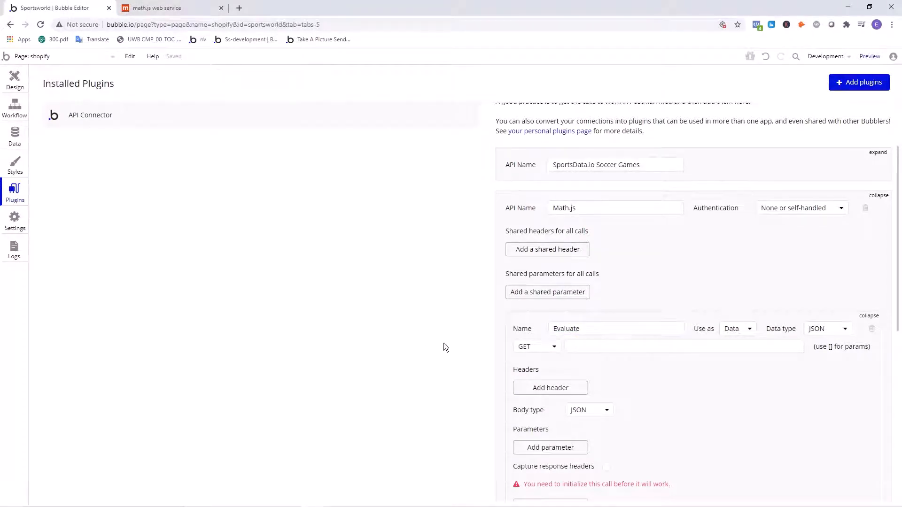
- Set the Evaluate call's method to POST and its use to Action
left_click(538, 346)
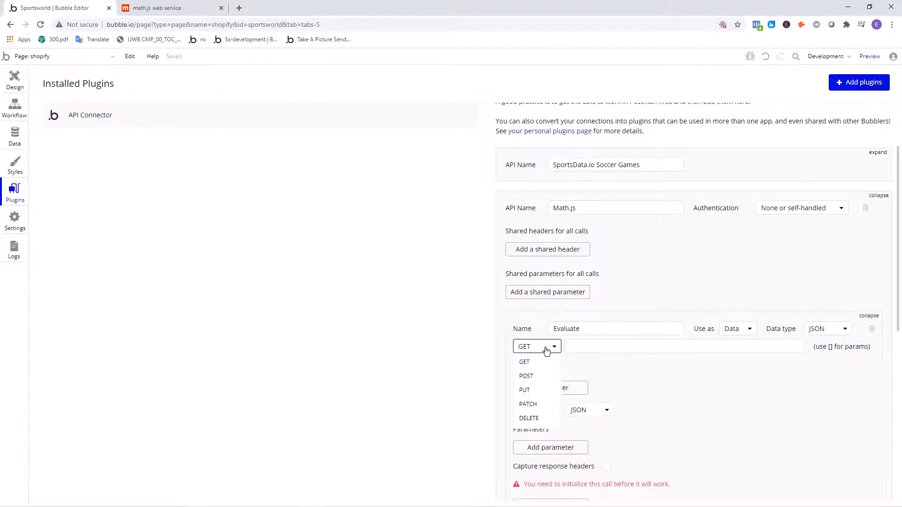
left_click(529, 374)
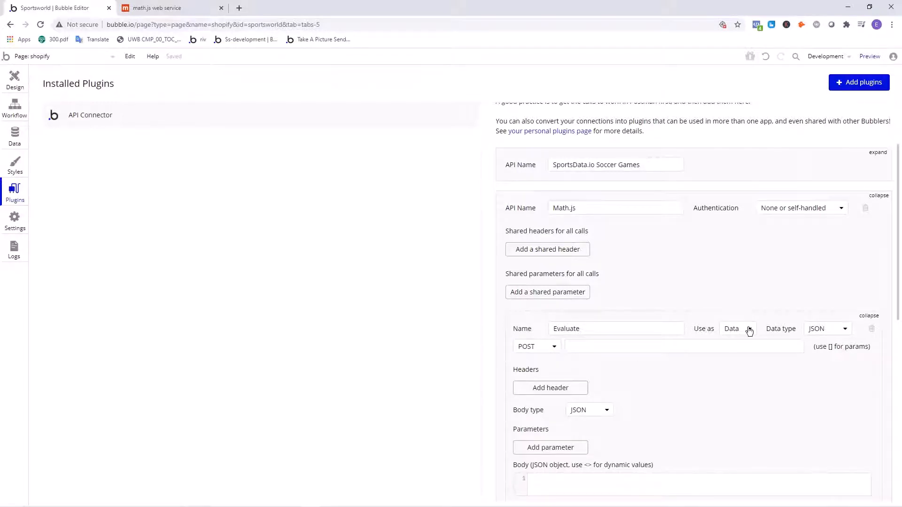
left_click(733, 328)
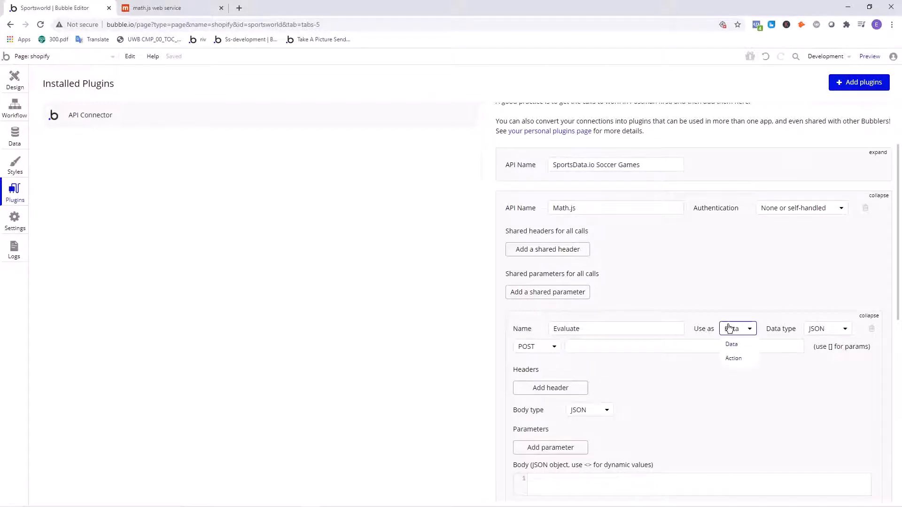
left_click(734, 360)
left_click(671, 342)
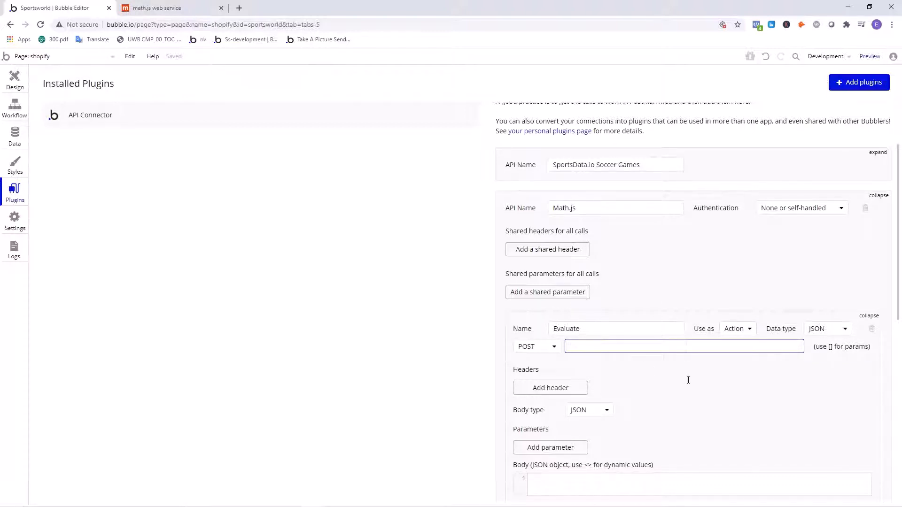
left_click(709, 367)
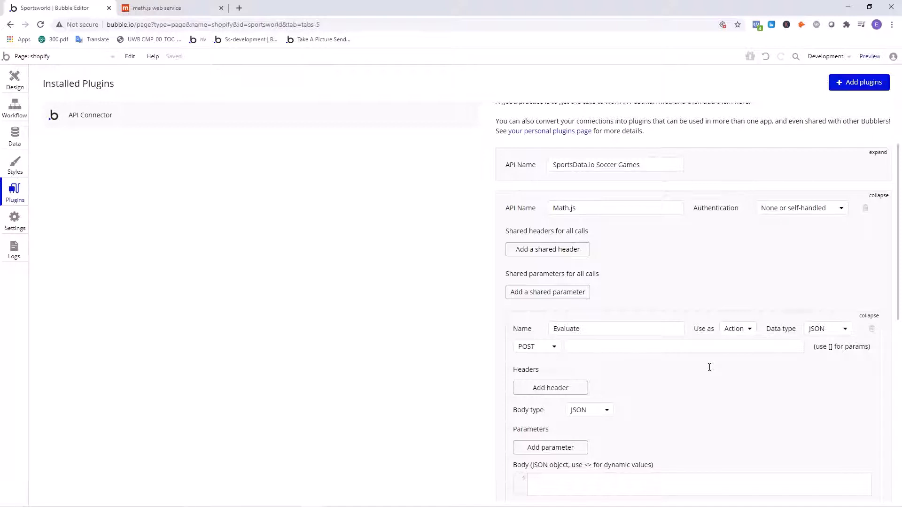
left_click(160, 8)
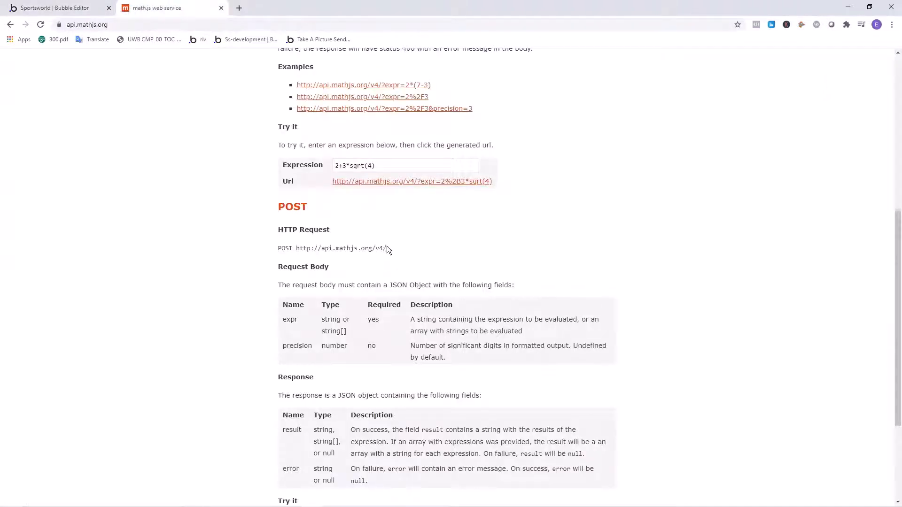
left_click_drag(387, 247, 297, 247)
right_click(309, 249)
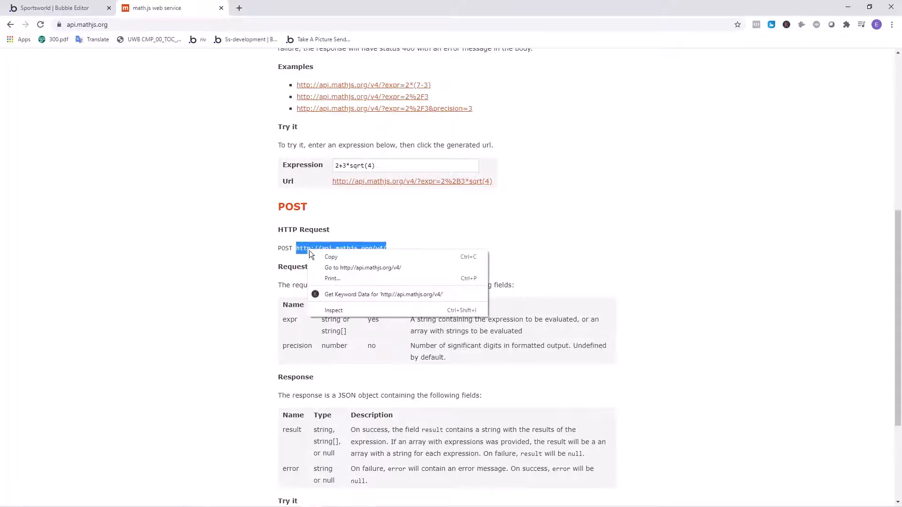
left_click(319, 256)
left_click(206, 224)
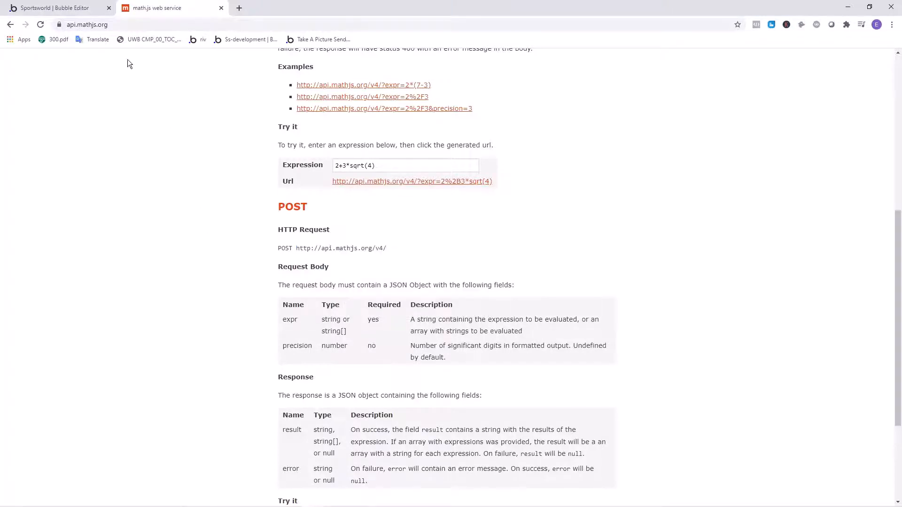
key("ctrl+shift+Tab")
left_click(599, 341)
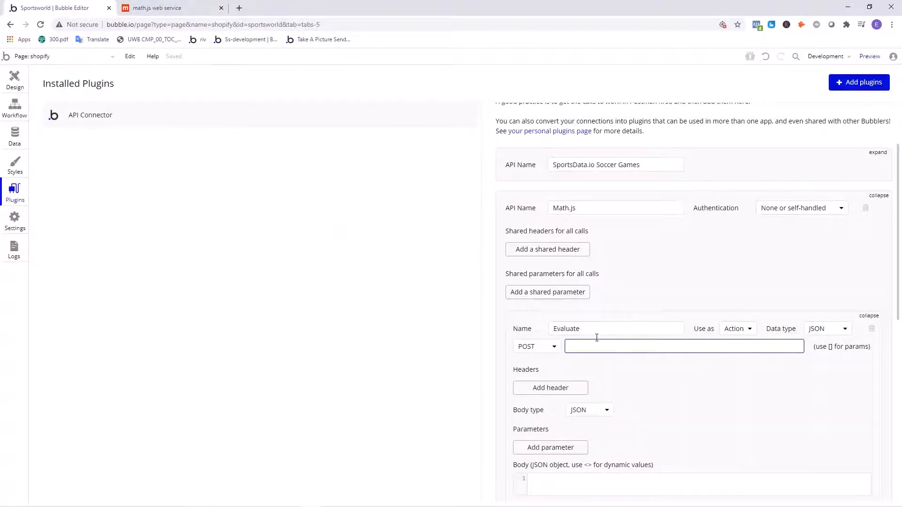
key("ctrl+v")
- Examine the math.js documentation for the evaluation time limit, GET query parameters, and POST request and response fields
left_click(171, 7)
scroll(257, 213, "down", 3)
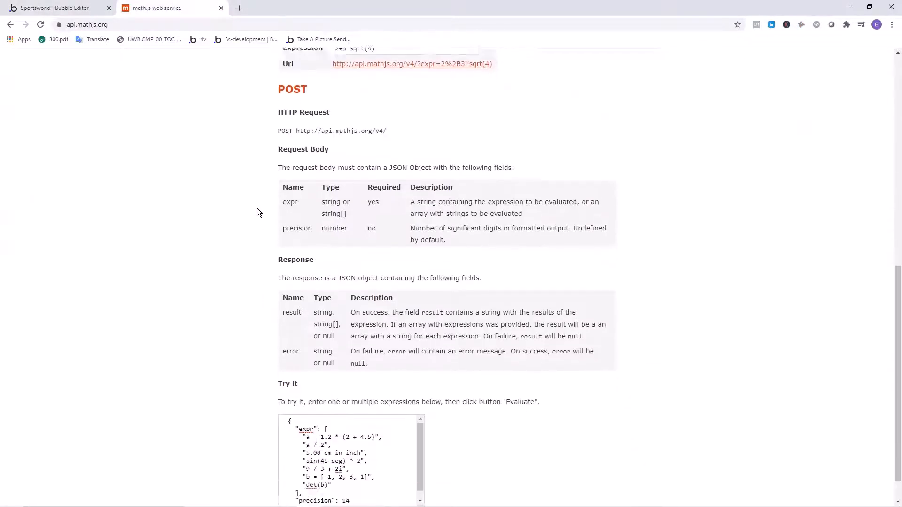
scroll(328, 199, "up", 12)
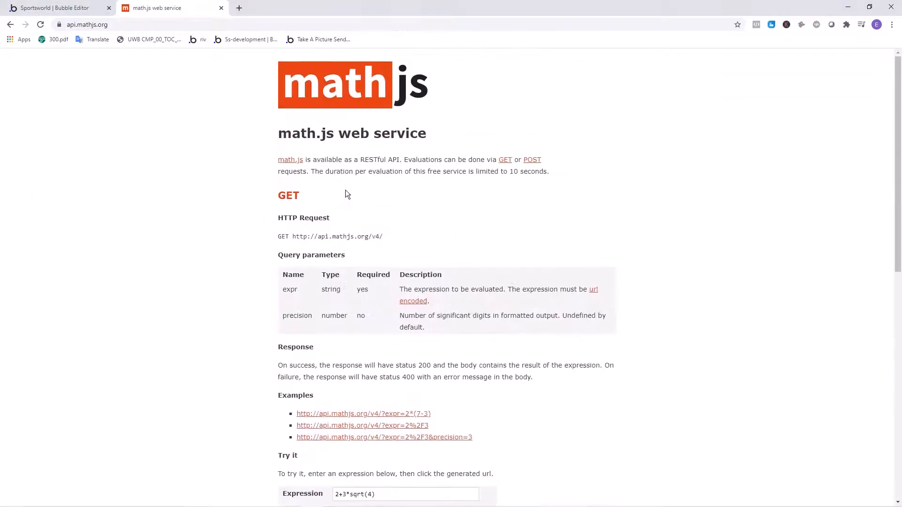
left_click_drag(362, 160, 479, 172)
left_click_drag(543, 171, 480, 178)
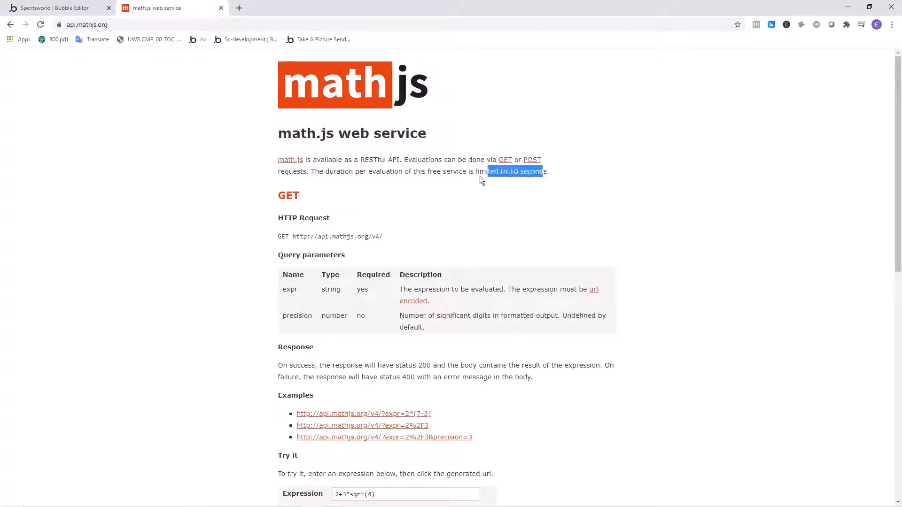
left_click(385, 186)
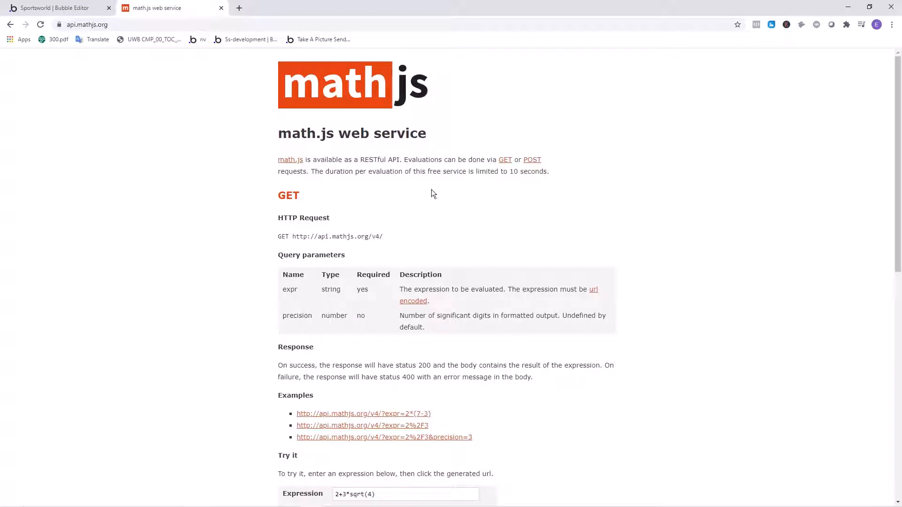
scroll(431, 190, "down", 2)
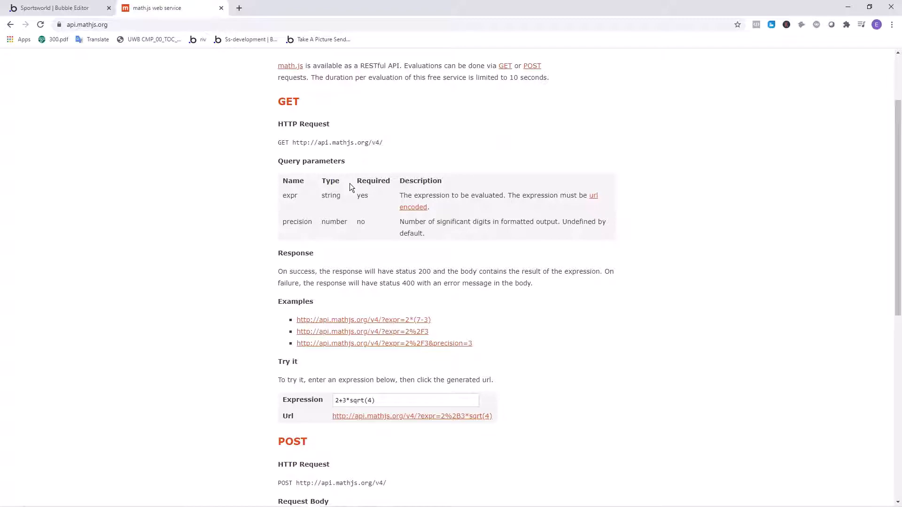
scroll(350, 187, "down", 1)
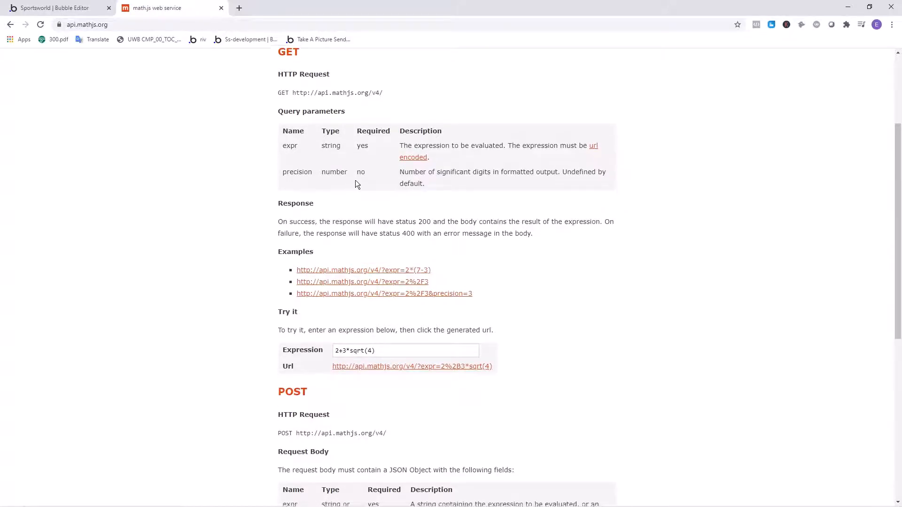
scroll(352, 183, "down", 6)
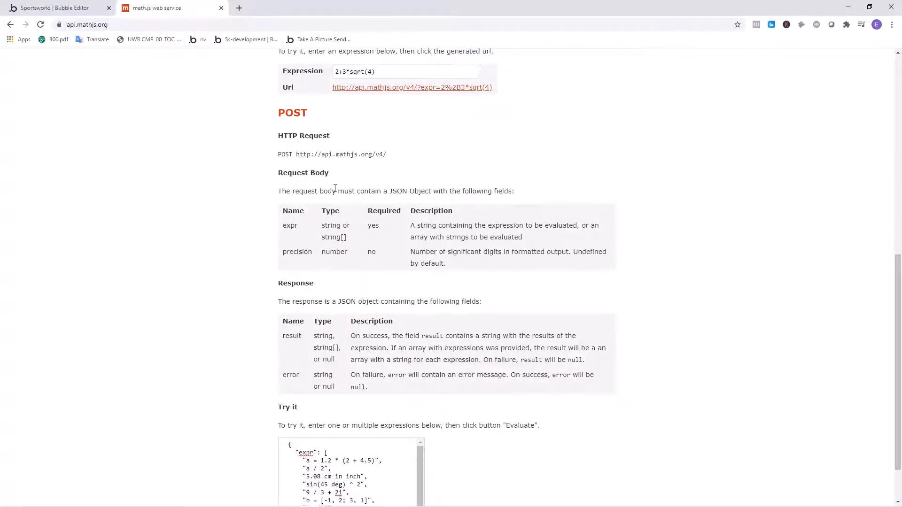
scroll(243, 190, "down", 1)
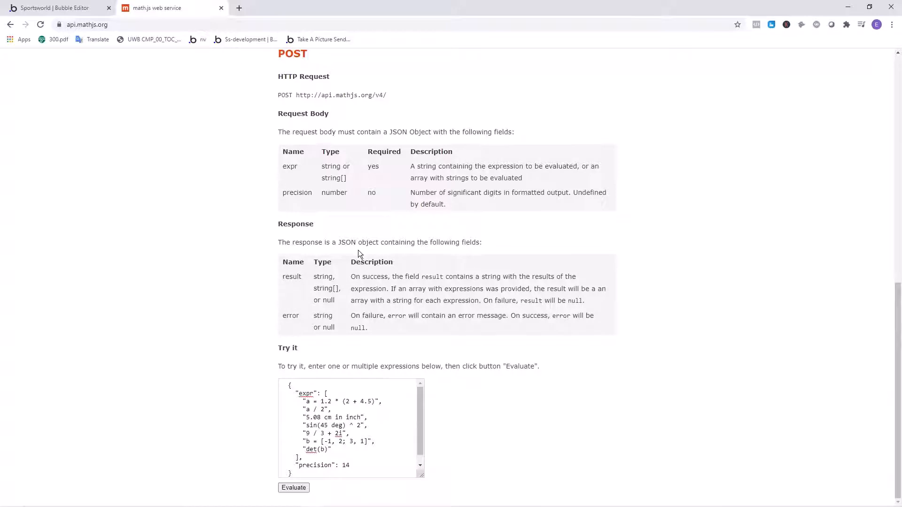
- Examine the sample JSON request body under POST, focusing on the expr key and the colon that follows it
scroll(319, 414, "down", 1)
scroll(336, 424, "up", 1)
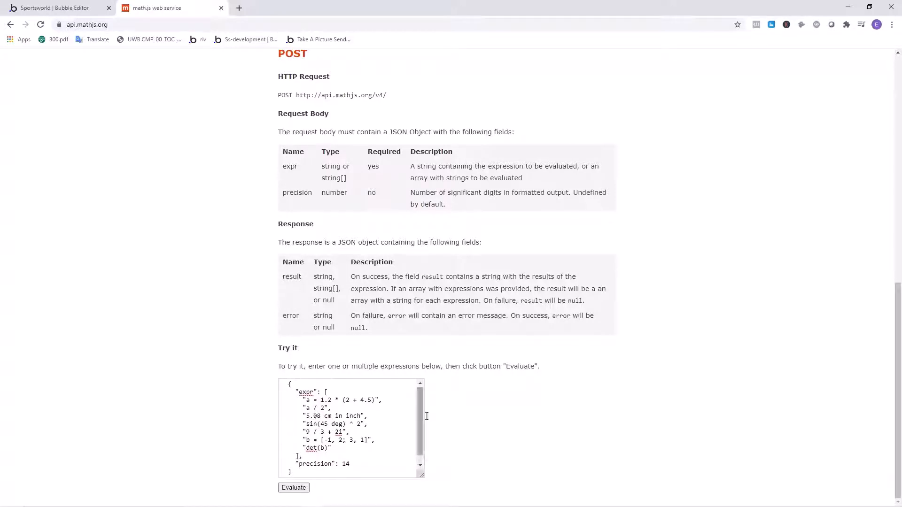
scroll(426, 415, "down", 1)
scroll(381, 418, "up", 1)
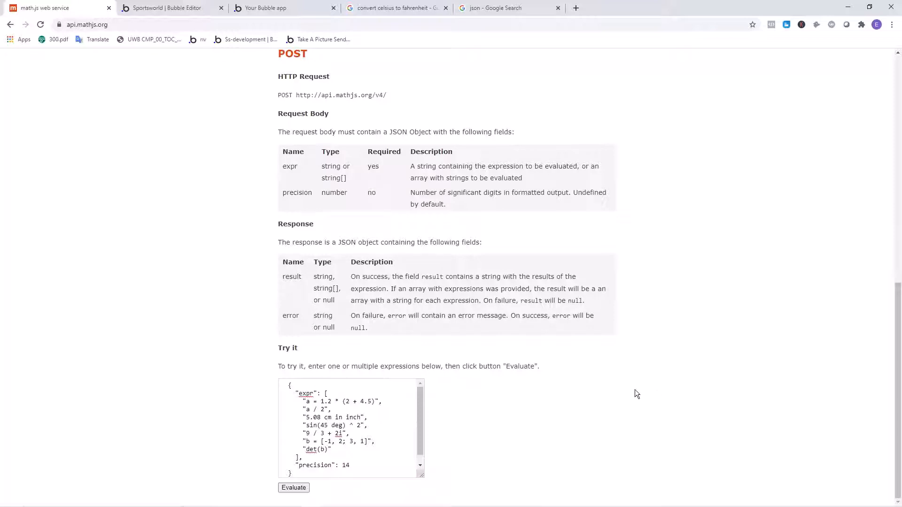
mouse_move(295, 394)
left_mouse_down()
mouse_move(317, 393)
mouse_move(302, 393)
left_mouse_up()
left_click(318, 393)
left_click_drag(296, 395, 321, 393)
left_click(315, 393)
left_click(318, 392)
left_click(313, 389)
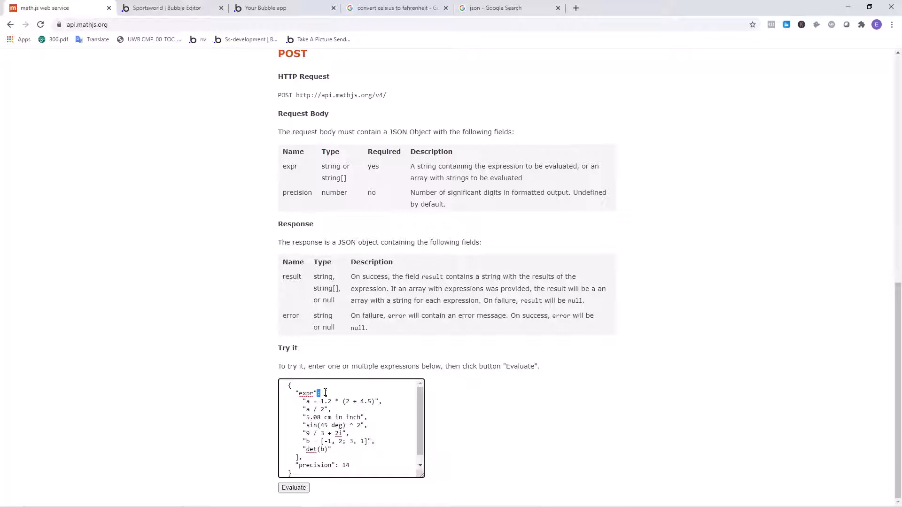
- Examine the sample POST body's expression entries, its precision field, and the curly braces enclosing the JSON object
left_click(335, 399)
left_click_drag(379, 399, 377, 399)
left_click(346, 465)
double_click(346, 465)
left_click(307, 464)
scroll(231, 439, "up", 2)
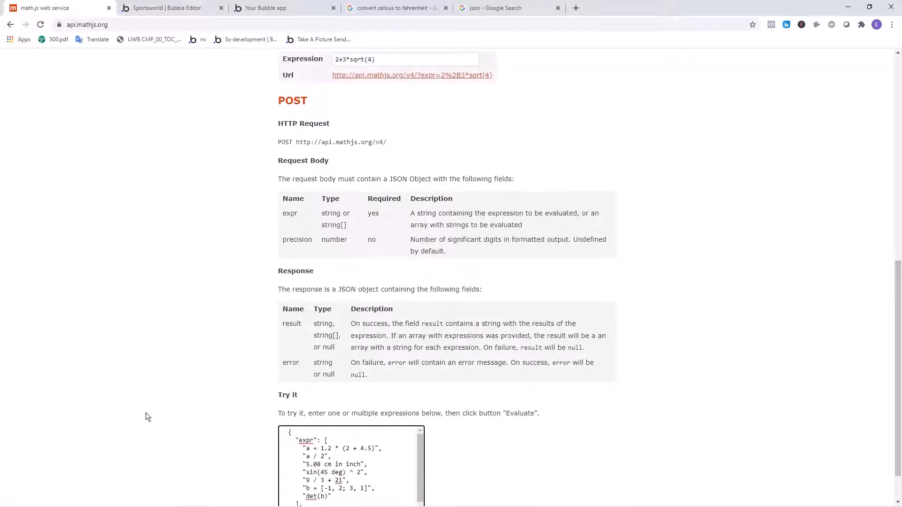
scroll(145, 413, "down", 2)
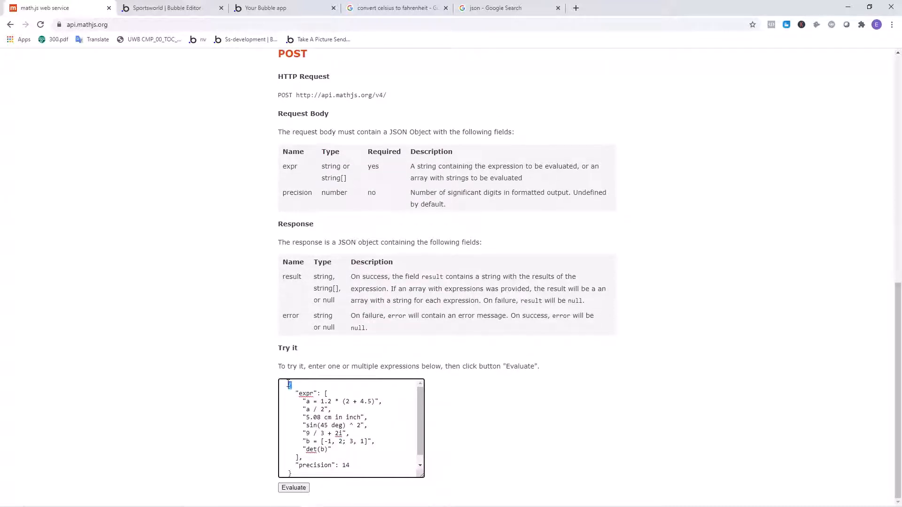
left_click_drag(292, 386, 285, 386)
left_click(294, 384)
left_click_drag(296, 473, 264, 379)
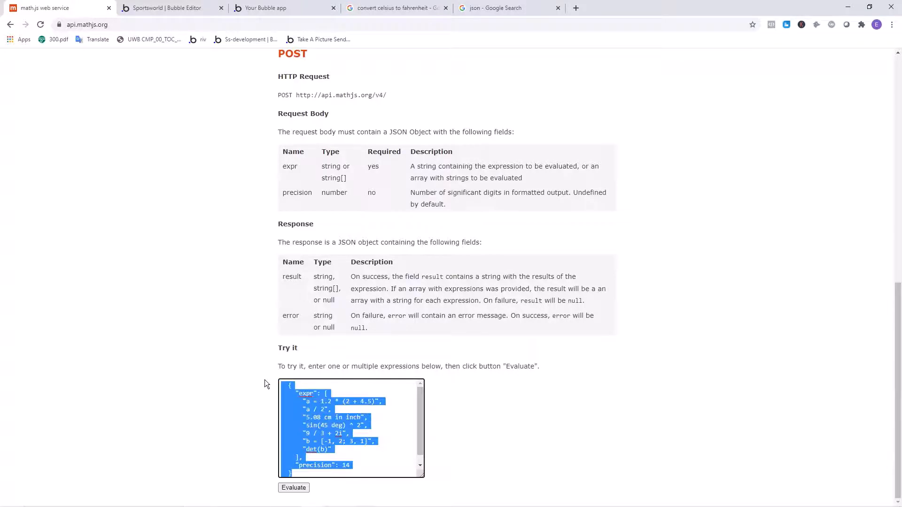
left_click(287, 384)
key("ctrl+a")
left_click(287, 384)
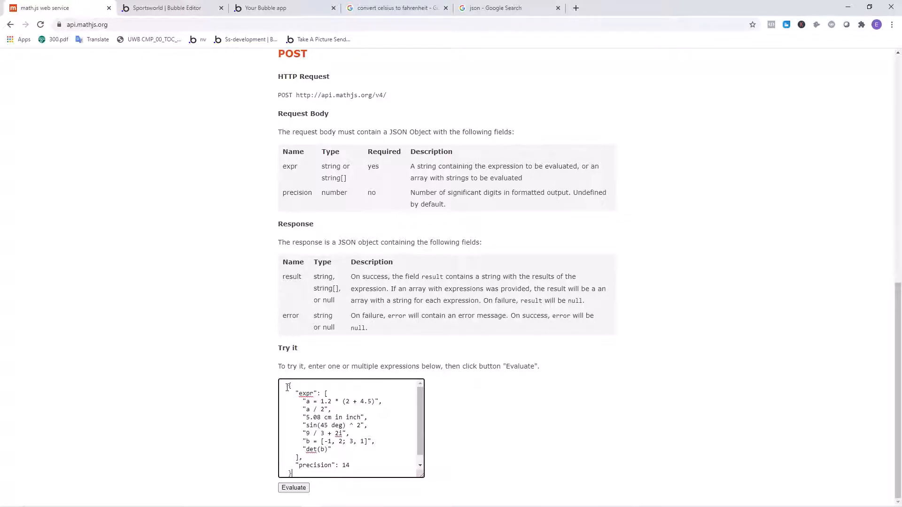
- Examine the square brackets of the sample body's expr array and the commas separating its quoted expressions
double_click(326, 394)
left_click(328, 449)
double_click(379, 401)
double_click(329, 410)
left_click(369, 418)
left_click(367, 435)
scroll(361, 452, "down", 1)
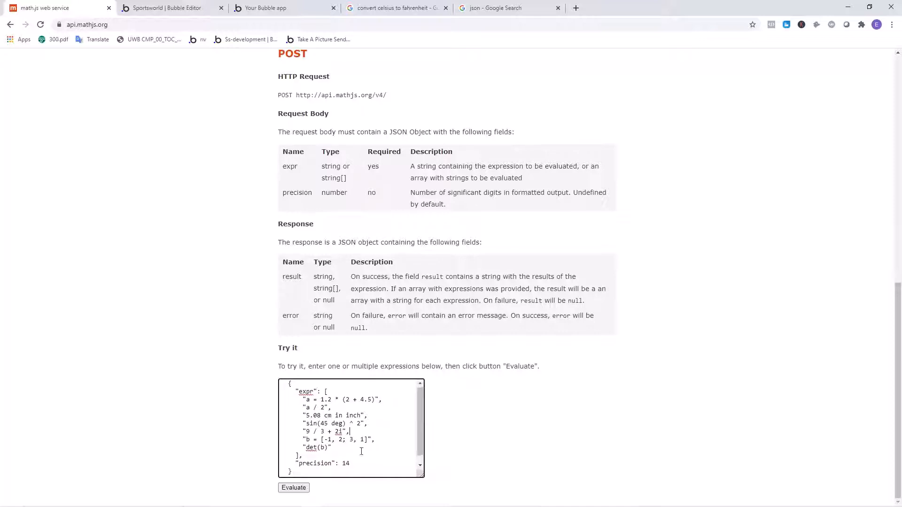
left_click(373, 439)
type(",")
scroll(310, 438, "up", 2)
scroll(314, 451, "down", 2)
left_click_drag(306, 471, 263, 372)
- Compare the Evaluate call's JSON body in the Bubble editor with the expr field type and sample request body in the math.js documentation
key("alt+Tab")
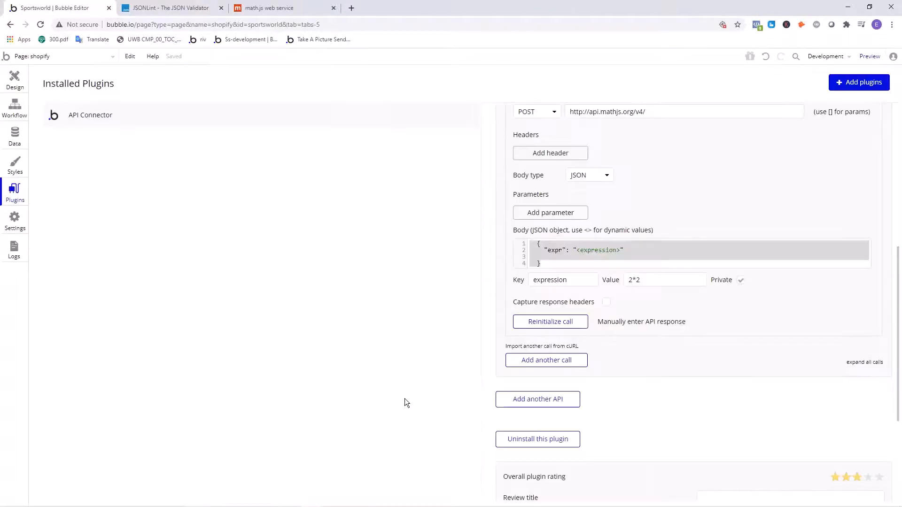
left_click(562, 261)
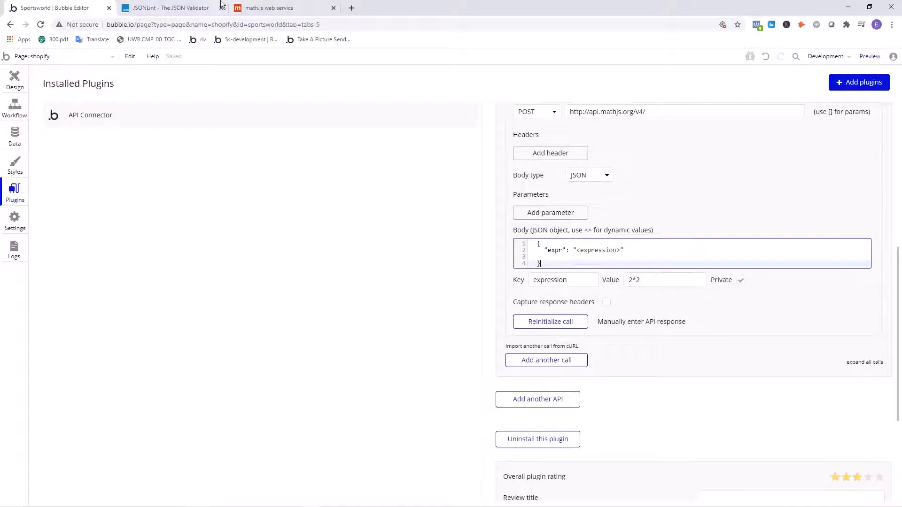
left_click(207, 7)
left_click(285, 7)
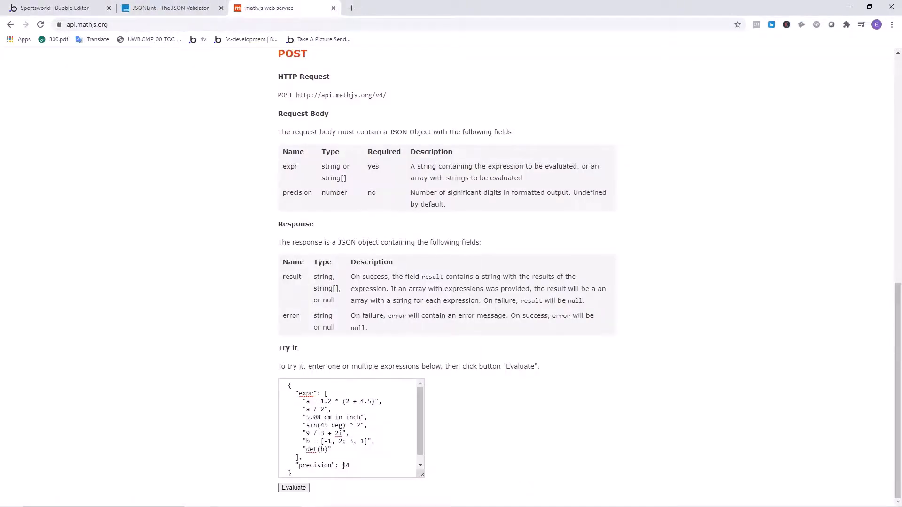
left_click_drag(308, 472, 269, 376)
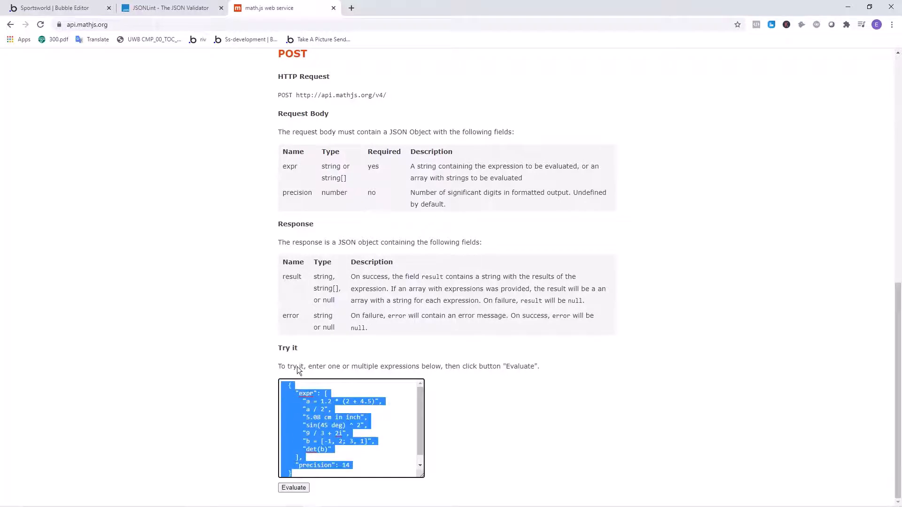
scroll(241, 295, "up", 6)
scroll(244, 300, "down", 3)
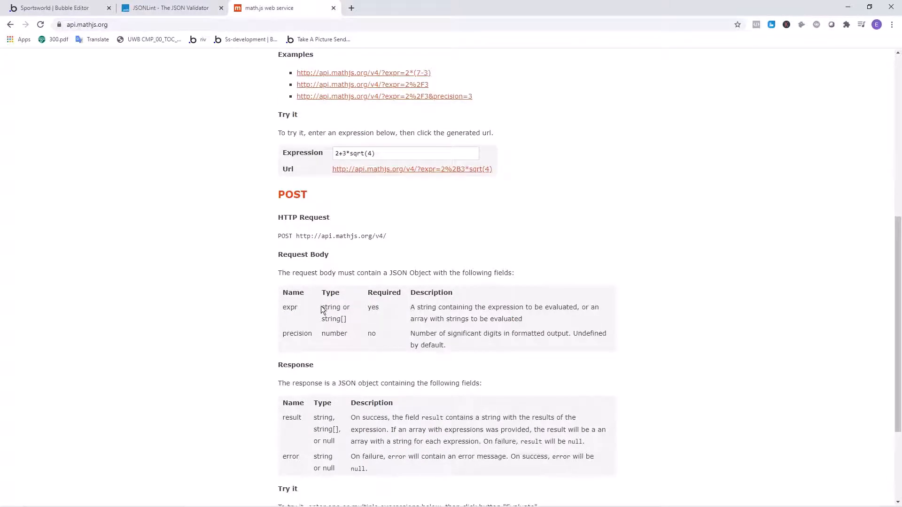
left_click_drag(322, 308, 344, 320)
left_click(344, 321)
mouse_move(334, 302)
left_mouse_down()
mouse_move(342, 306)
mouse_move(326, 306)
left_mouse_up()
left_click(229, 295)
left_click(327, 306)
scroll(166, 140, "down", 3)
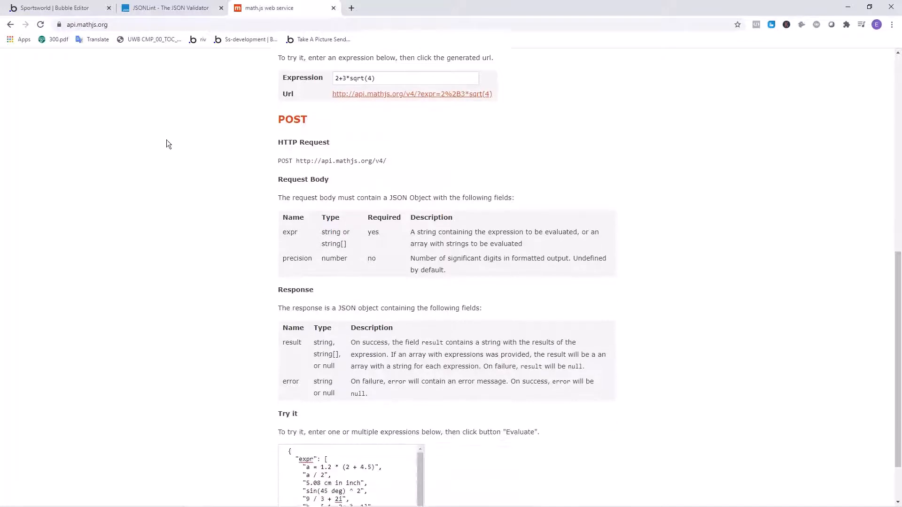
left_click_drag(330, 474, 292, 404)
left_click(274, 389)
left_click(308, 463)
mouse_move(299, 461)
left_mouse_down()
mouse_move(276, 457)
mouse_move(285, 457)
left_mouse_up()
- Return to the Bubble editor and examine the Evaluate call's JSON body, including its braces, expr key, colon and <expression> placeholder
left_click(55, 8)
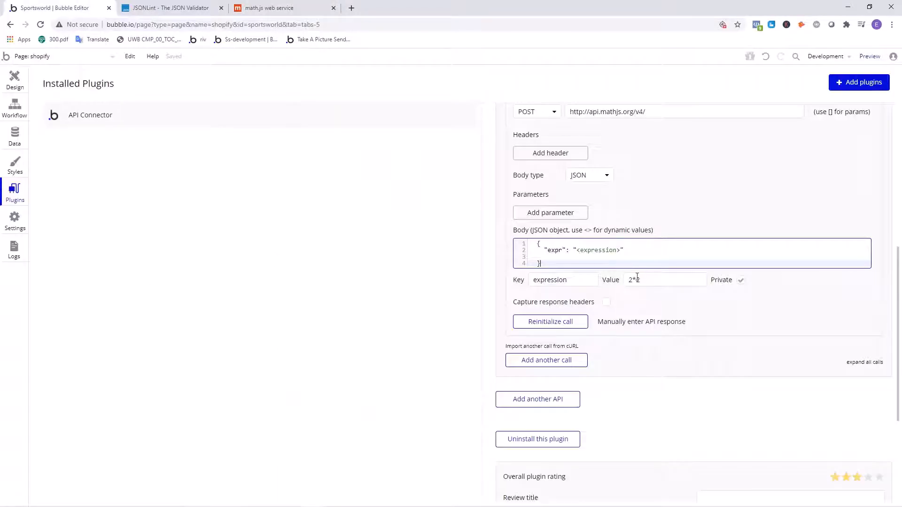
left_click_drag(568, 262, 515, 232)
left_click(554, 261)
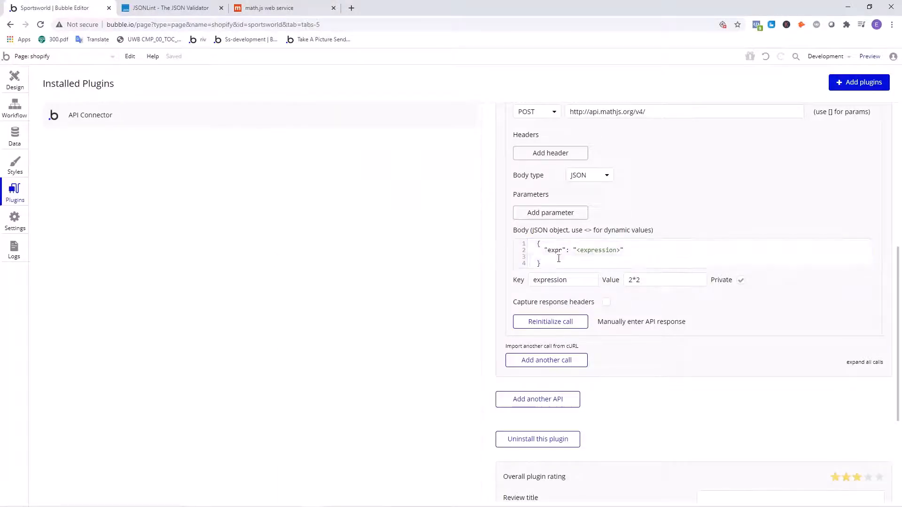
left_click_drag(554, 263, 537, 243)
left_click(512, 249)
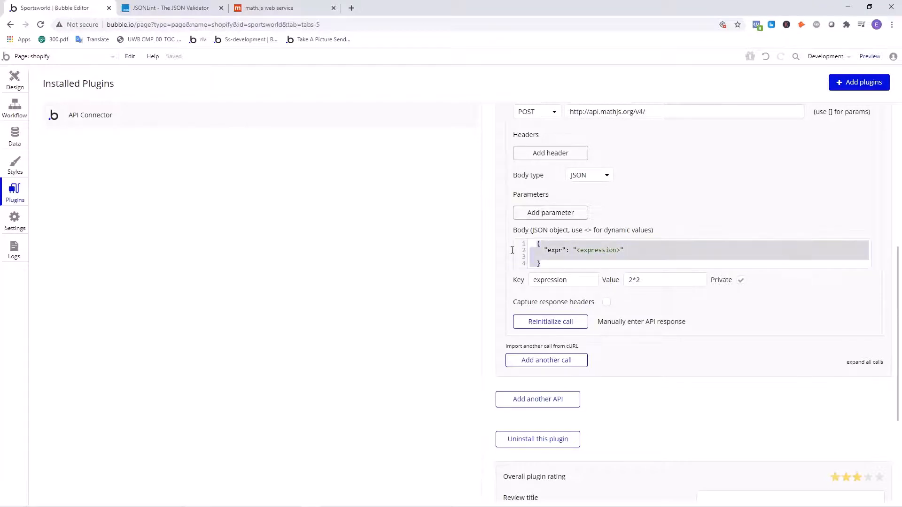
left_click(551, 252)
left_click(554, 258)
left_click(582, 251)
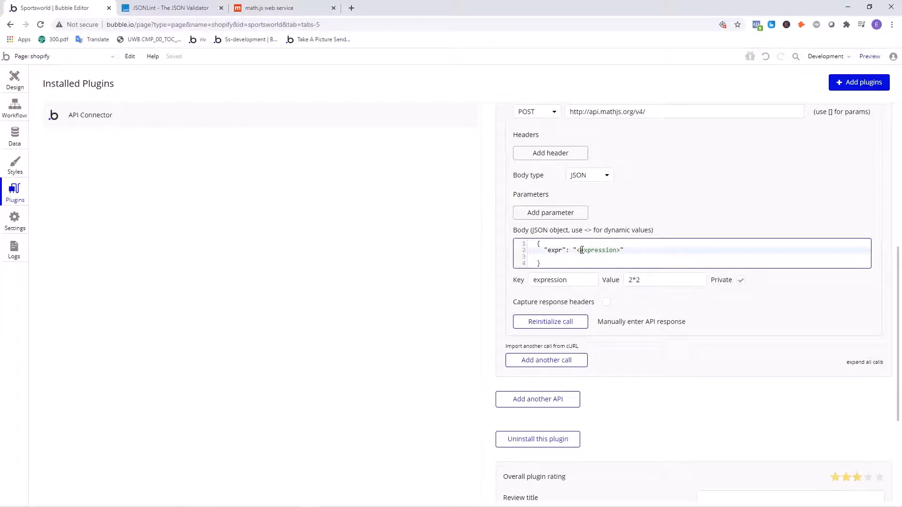
double_click(556, 251)
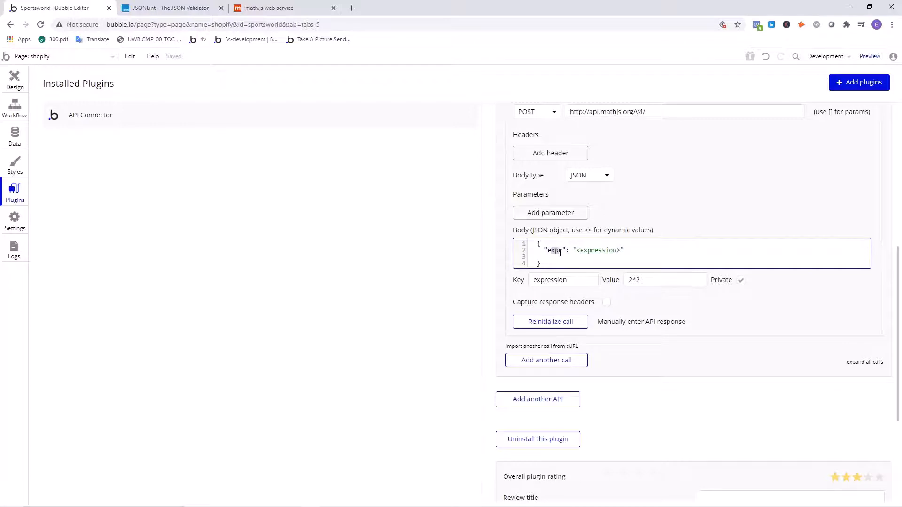
left_click(554, 251)
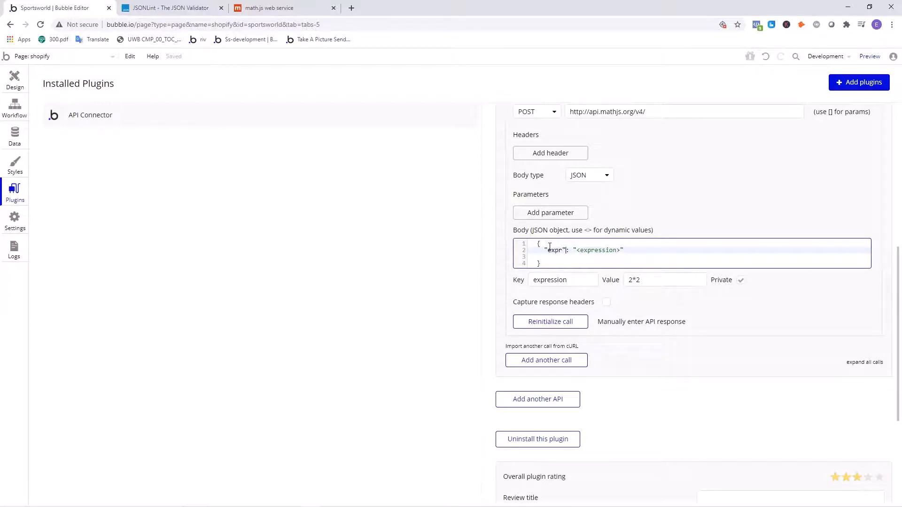
left_click(550, 246)
left_click_drag(566, 251, 569, 251)
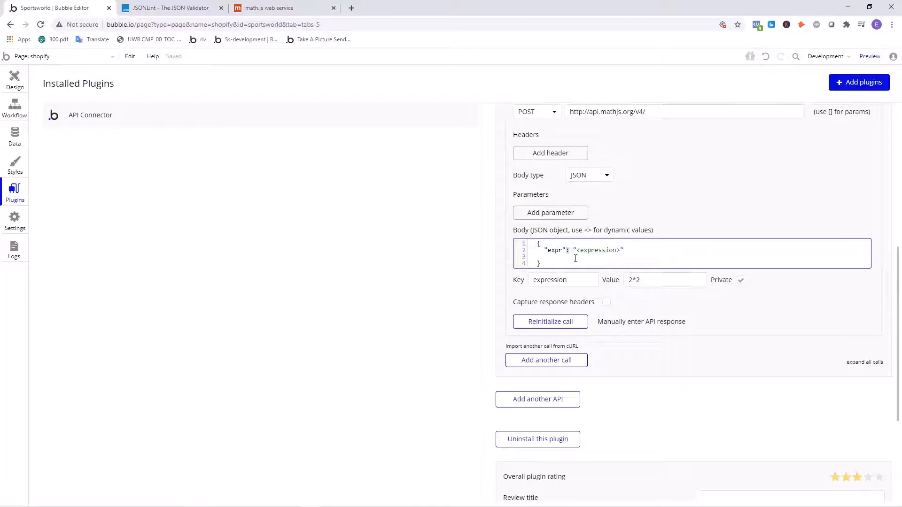
left_click(577, 251)
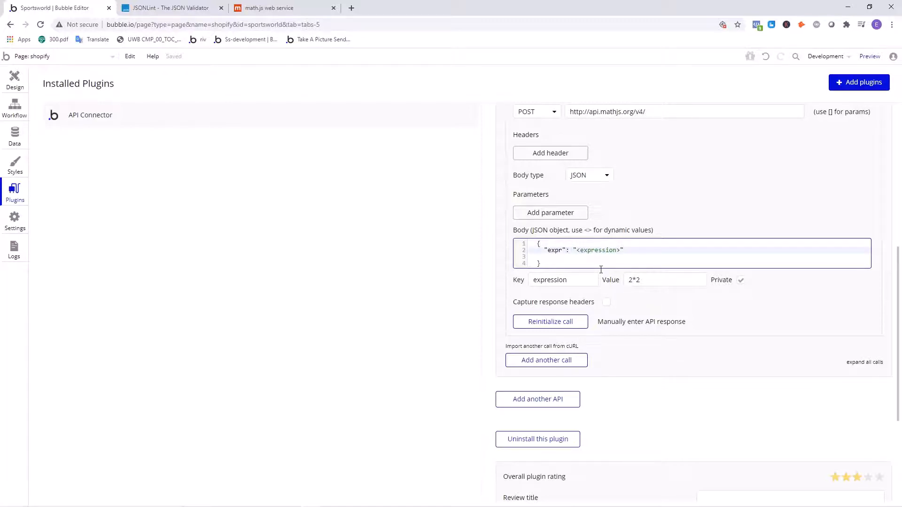
type("<ex")
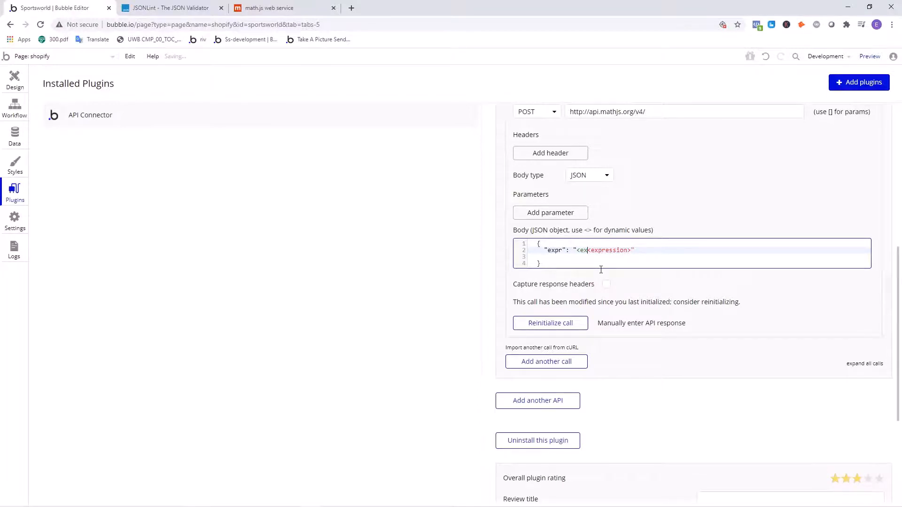
type("[ressop")
key("BackSpace")
key("BackSpace")
key("BackSpace")
key("BackSpace")
key("BackSpace")
key("BackSpace")
key("BackSpace")
key("BackSpace")
key("BackSpace")
key("BackSpace")
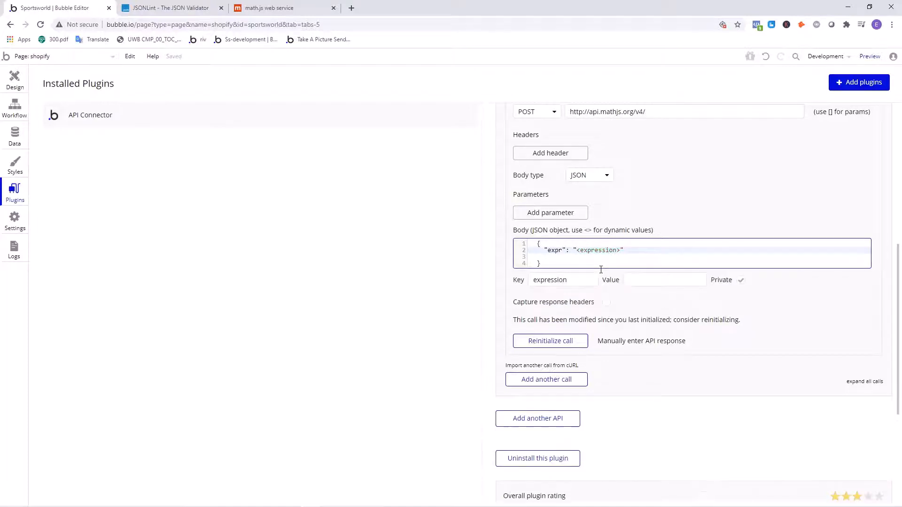
- Make the Evaluate call's expression parameter non-private and set its test value to 2*2
left_click(450, 305)
left_click(607, 246)
left_click(652, 278)
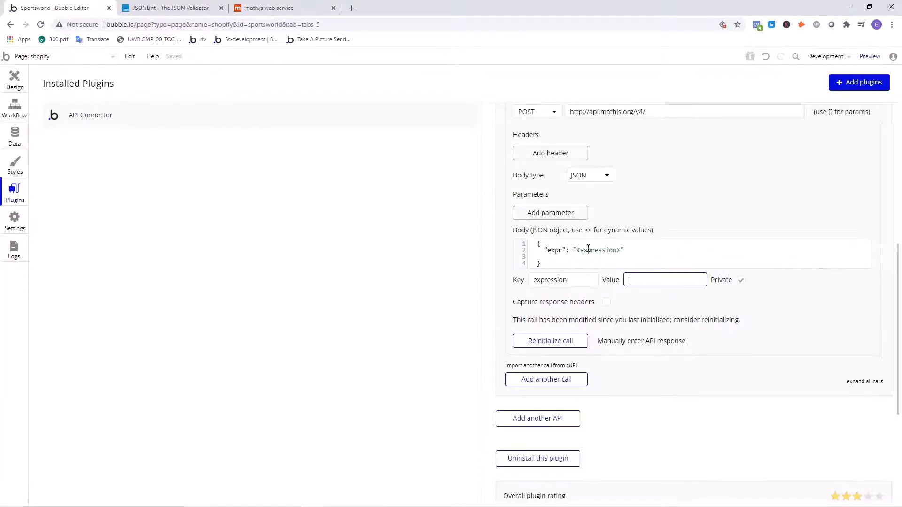
left_click(595, 249)
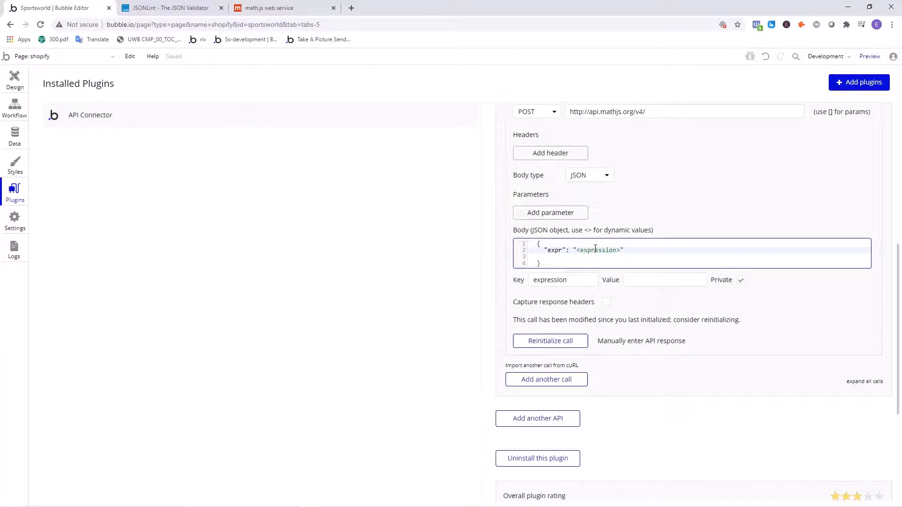
left_click(664, 280)
scroll(704, 328, "up", 2)
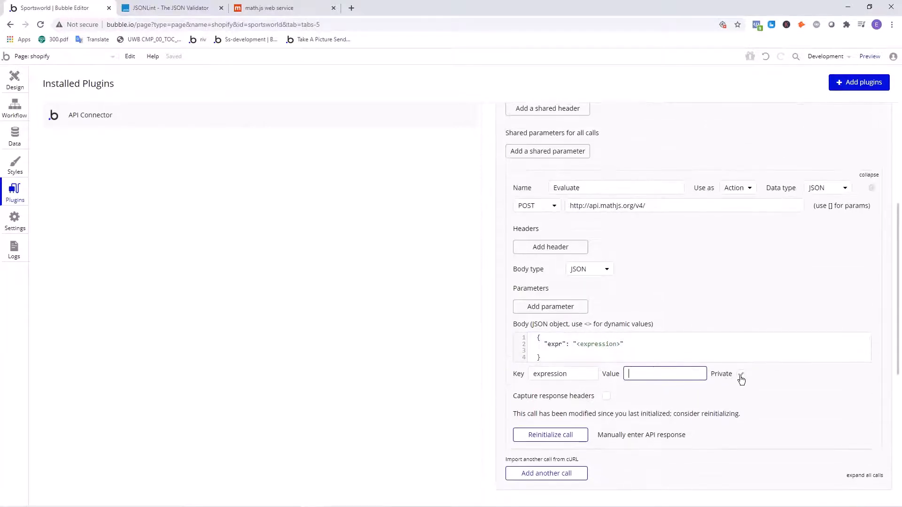
left_click(740, 376)
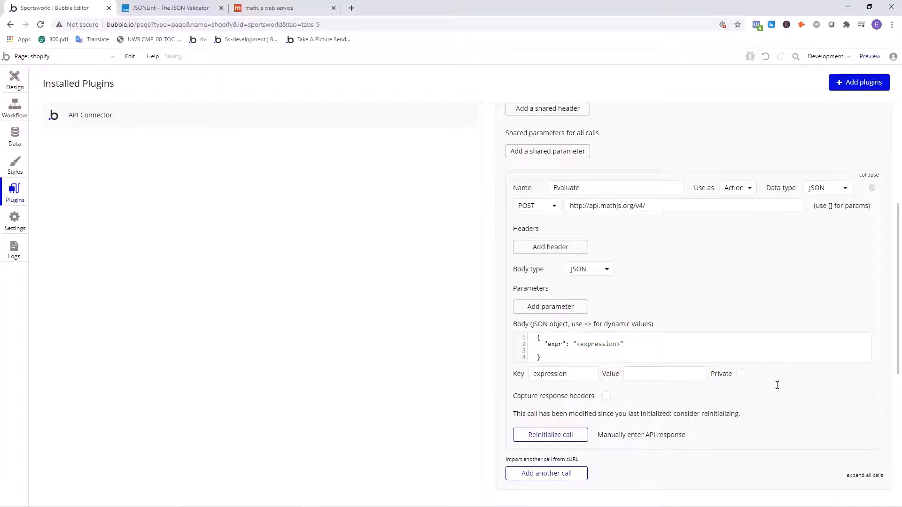
left_click(668, 376)
type("2*2")
left_click(398, 396)
- Reinitialize the Evaluate call, check the raw data of its response, and hide the raw data again
left_click_drag(662, 371, 619, 371)
left_click(664, 395)
left_click_drag(660, 372, 623, 372)
left_click(649, 388)
left_click_drag(663, 370, 622, 377)
left_click(653, 396)
left_click(548, 435)
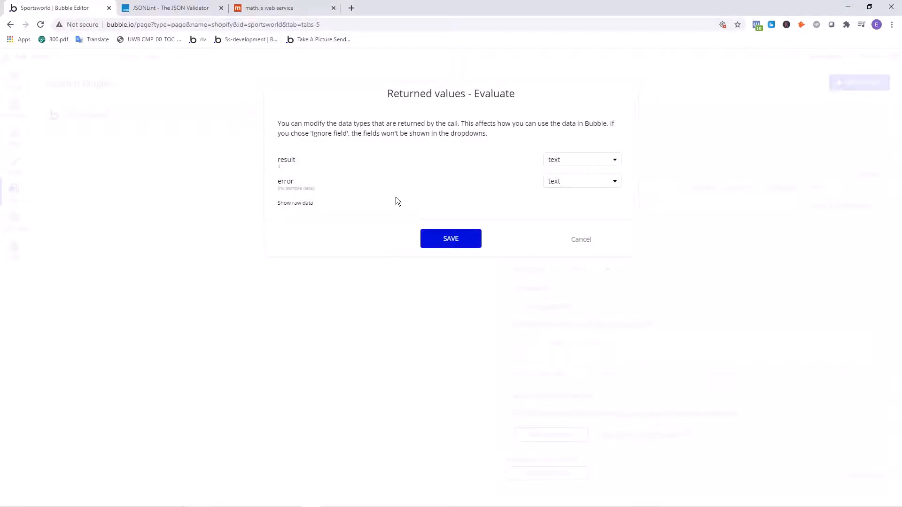
left_click(302, 203)
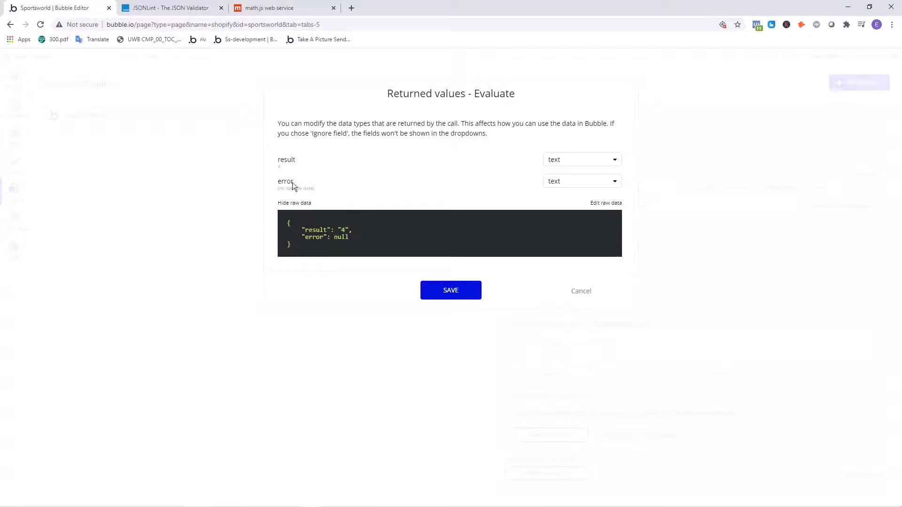
left_click(310, 204)
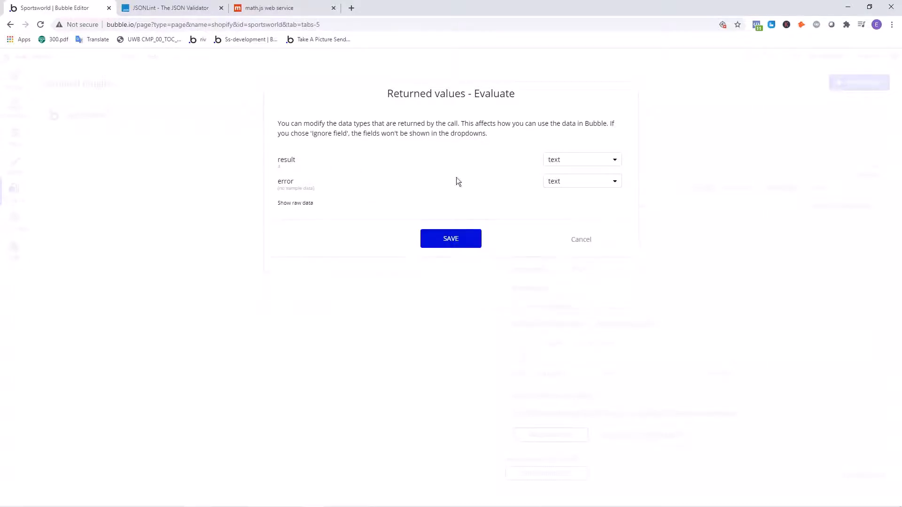
- Set the data type of the returned result field to number and save the Evaluate call's returned values
left_click(575, 158)
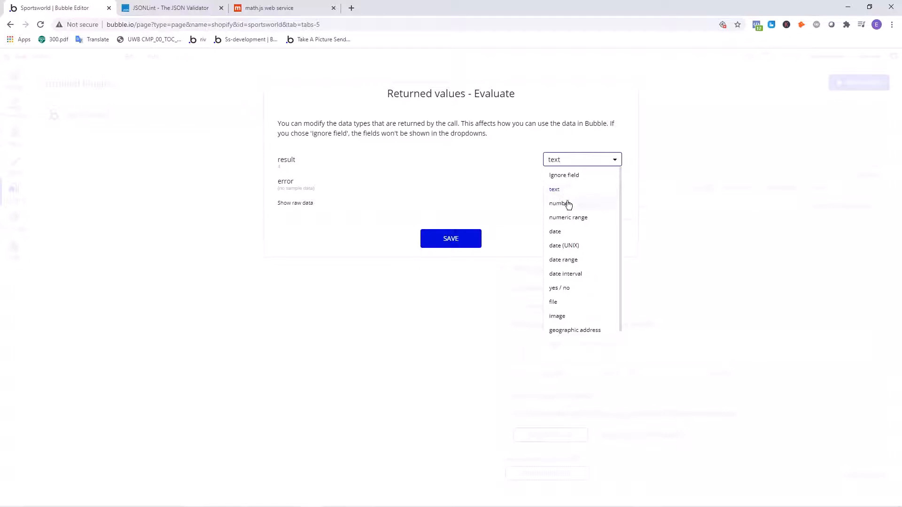
left_click(566, 204)
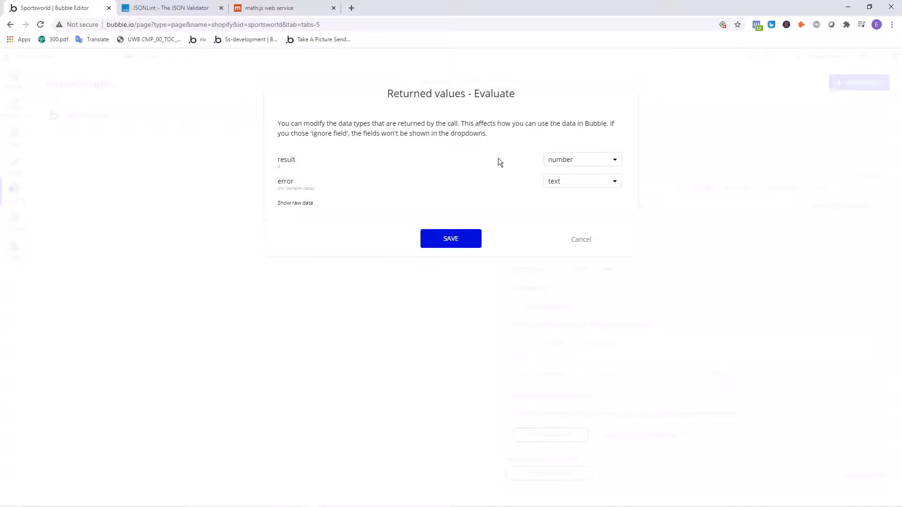
left_click(570, 158)
left_click(557, 164)
left_click(550, 162)
left_click(501, 181)
left_click(450, 238)
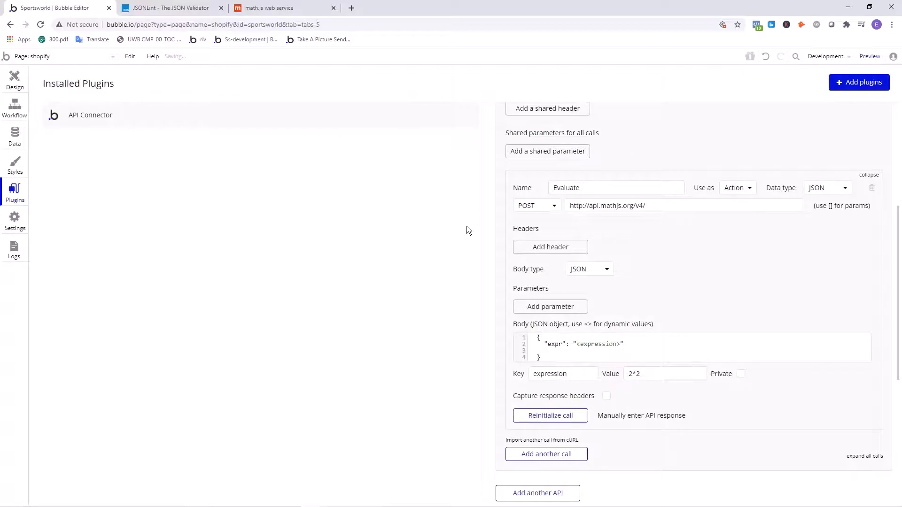
- Add a Page is loaded event to the shopify page's workflows and search its available actions for math
left_click(2, 110)
left_click(85, 122)
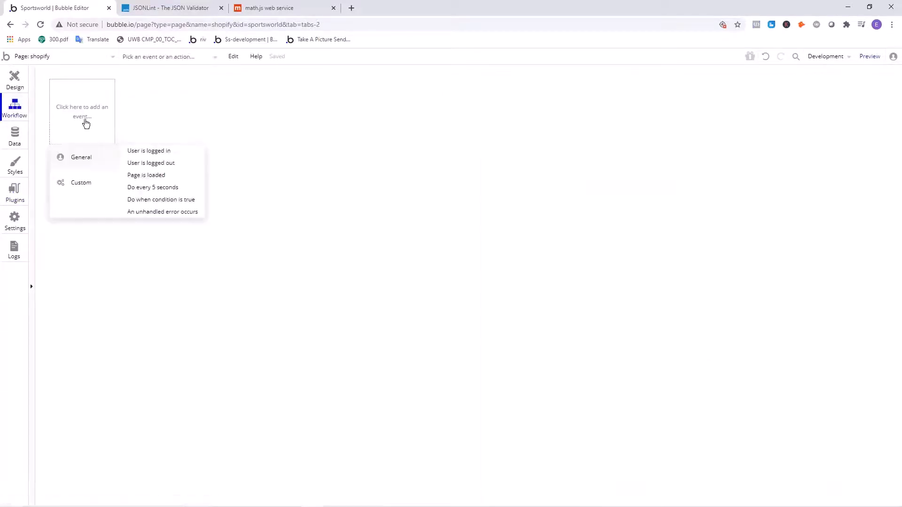
left_click(153, 175)
left_click(94, 176)
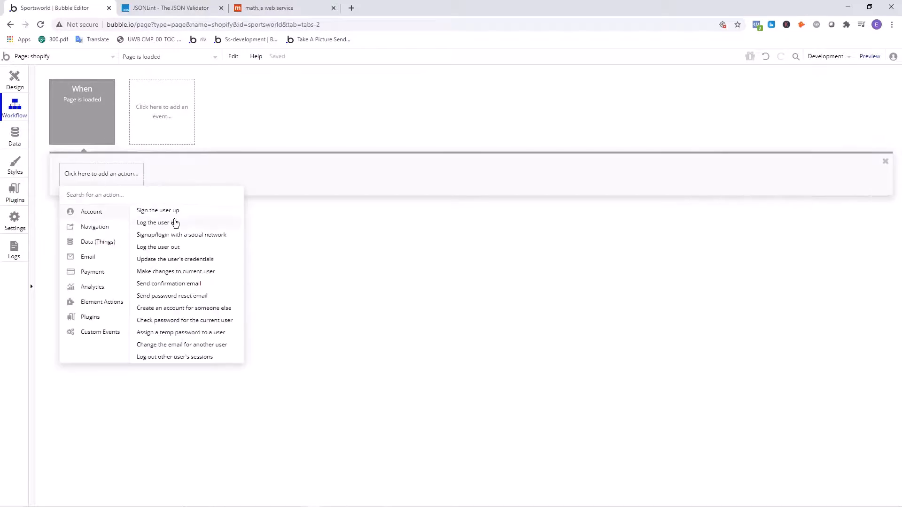
type("math")
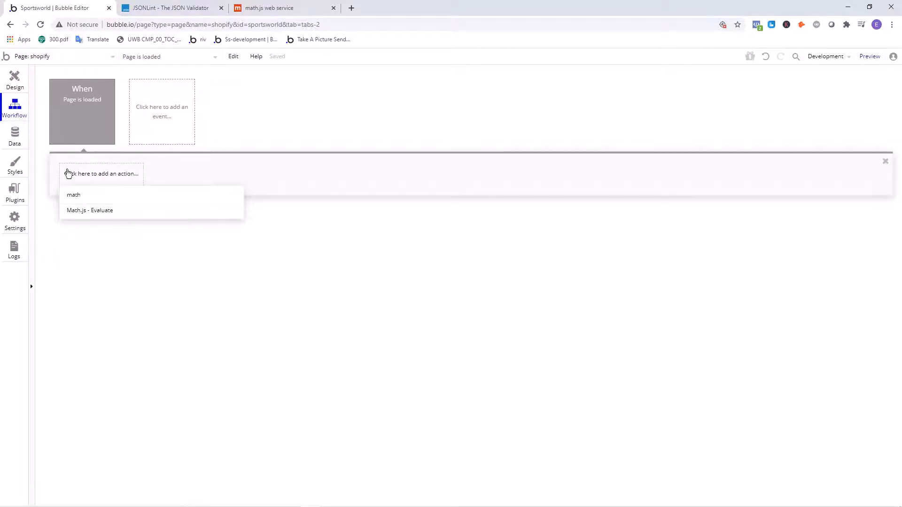
- Add a second Page is loaded event beside the first one on the shopify page
left_click(147, 115)
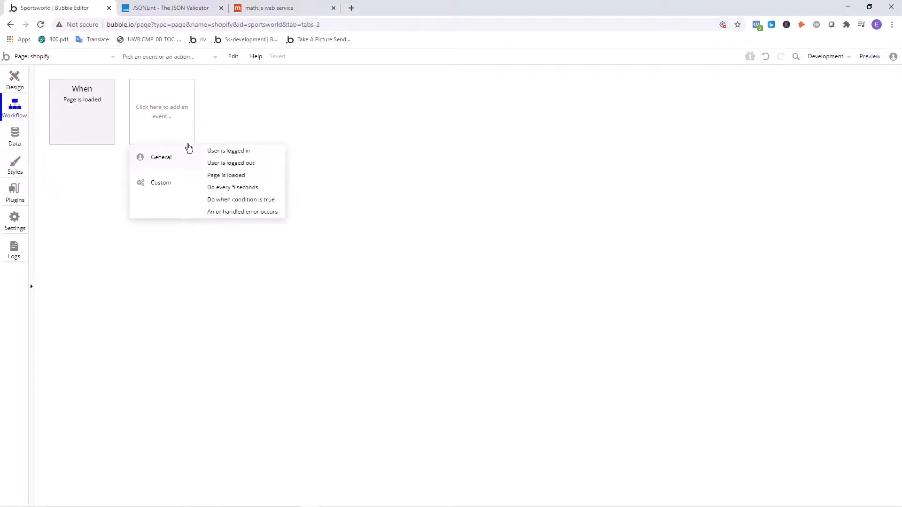
left_click(241, 178)
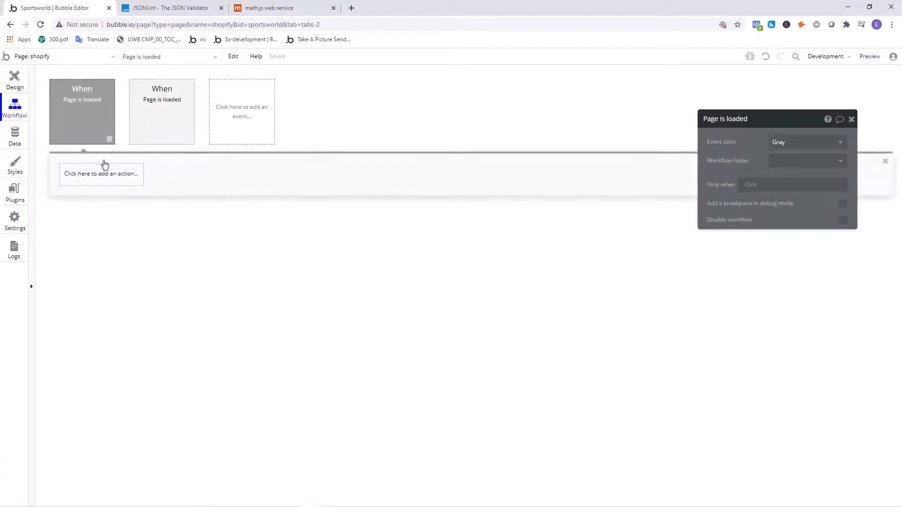
- Delete the extra Page is loaded event and add a Math.js - Evaluate action to the remaining one
left_click(110, 139)
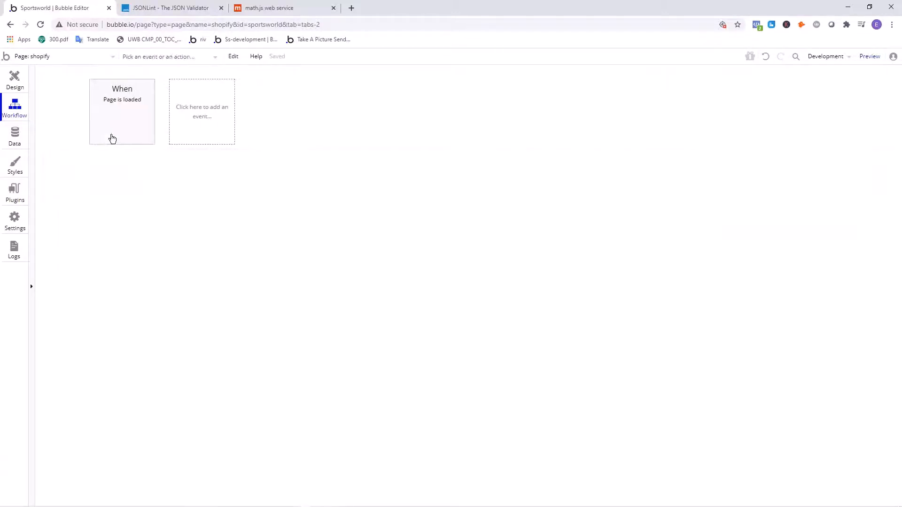
left_click(93, 115)
left_click(100, 174)
left_click(102, 175)
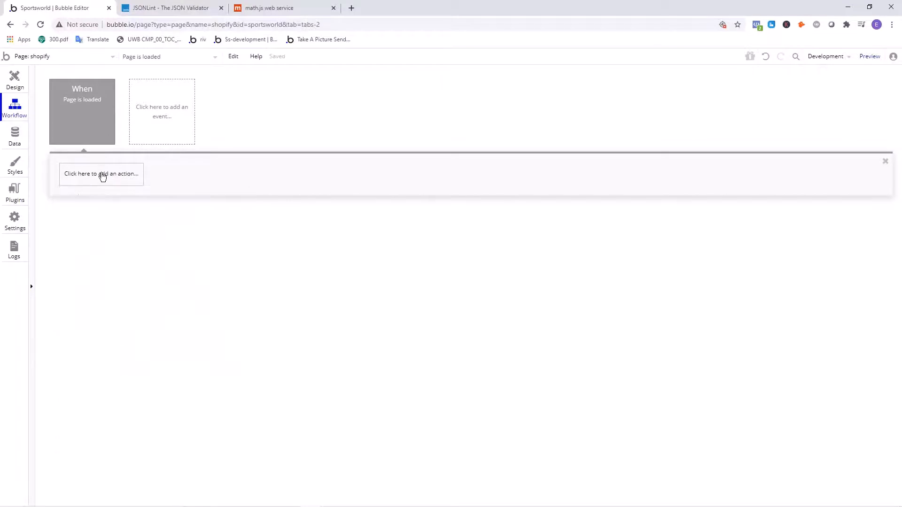
left_click(103, 174)
type("math")
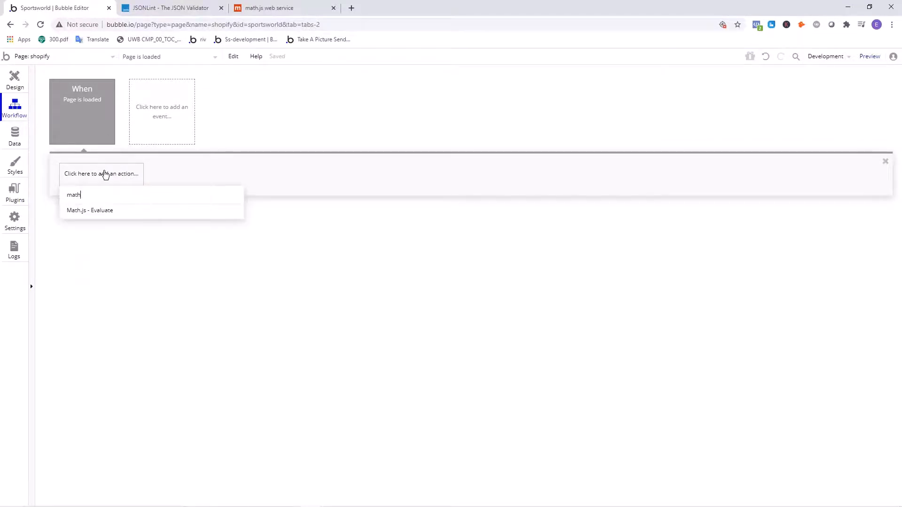
left_click(113, 211)
- Check the Math.js API name and the Evaluate call name in the API Connector, and collapse the Evaluate call
left_click(15, 192)
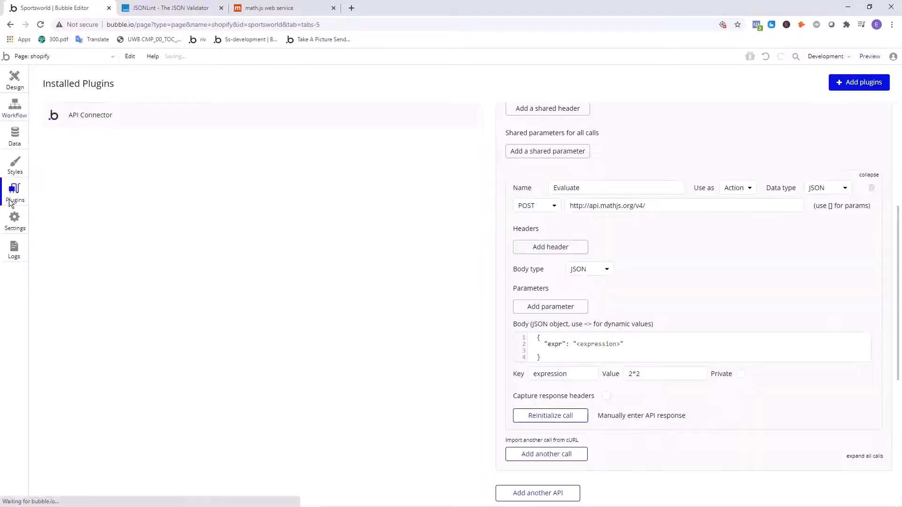
scroll(578, 244, "up", 2)
scroll(608, 270, "up", 3)
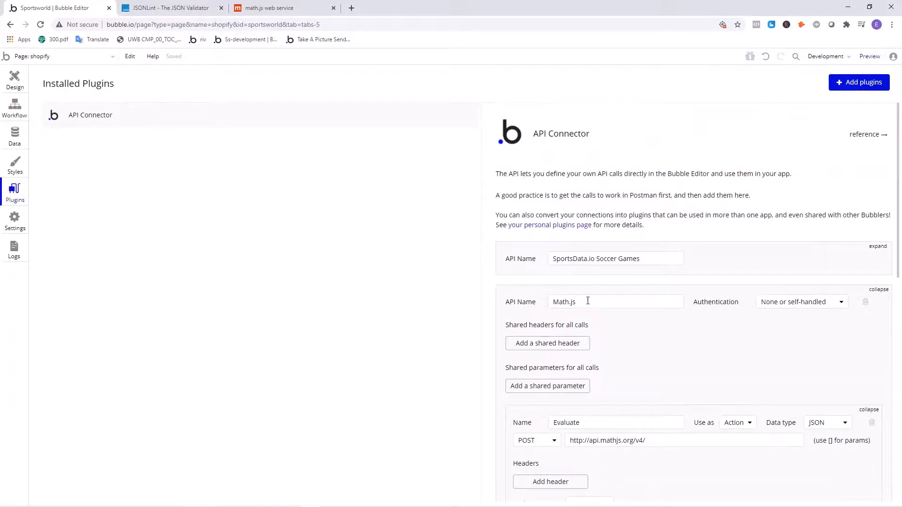
left_click_drag(587, 301, 510, 303)
left_click(427, 292)
left_click_drag(605, 420, 536, 420)
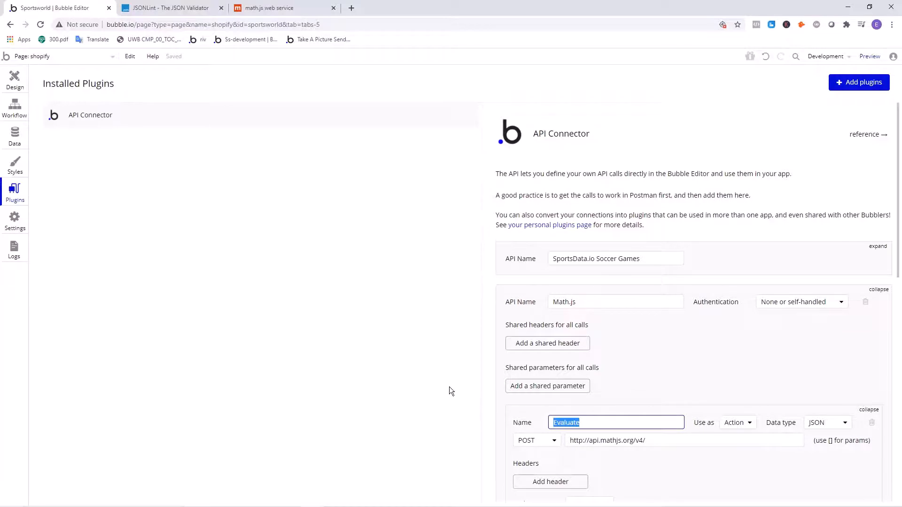
scroll(634, 413, "down", 3)
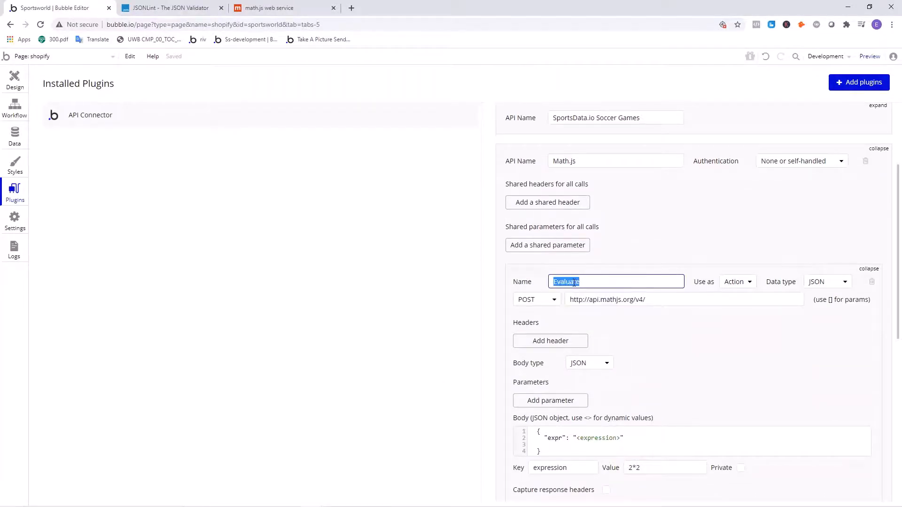
left_click(651, 281)
left_click(868, 269)
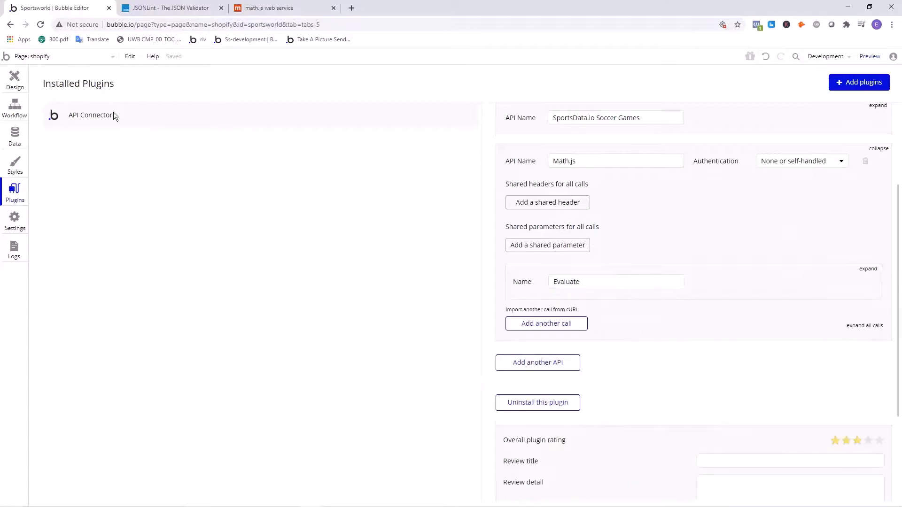
- Add a Create a new thing action after the Evaluate action in the Page is loaded workflow
left_click(15, 107)
left_click_drag(728, 145, 359, 163)
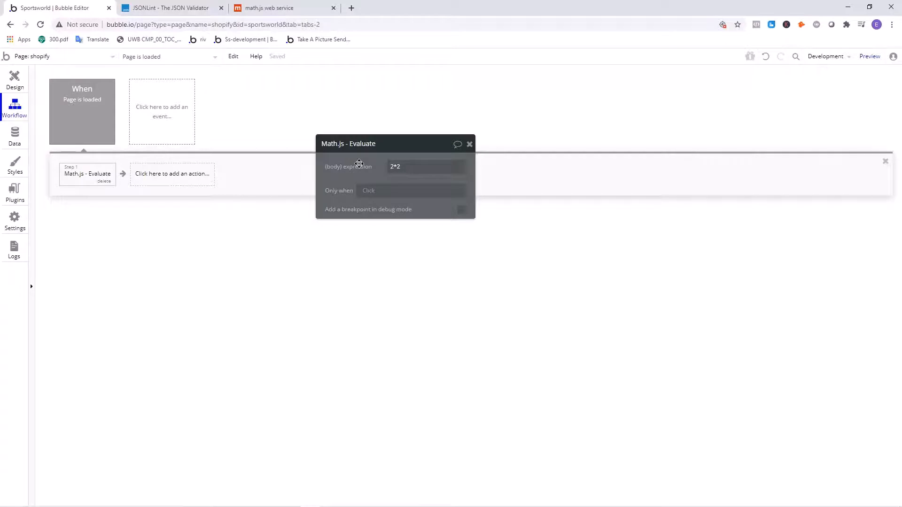
left_click(178, 182)
mouse_move(171, 243)
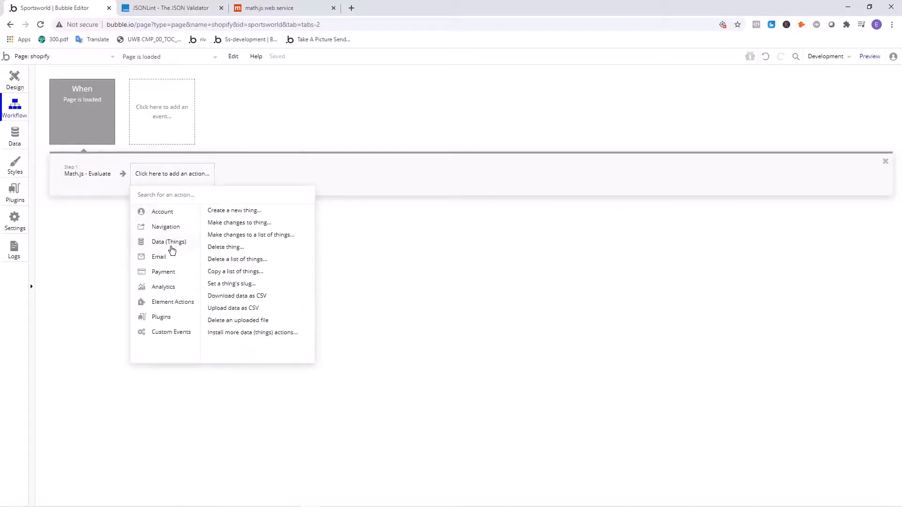
left_click(238, 210)
left_click(422, 167)
left_click(418, 183)
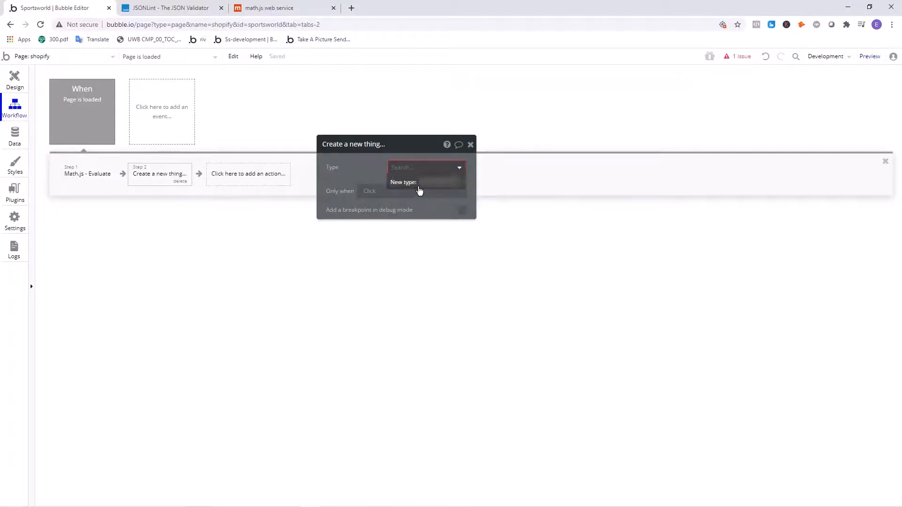
- Create a new custom data type named Result in the app's database
left_click(15, 136)
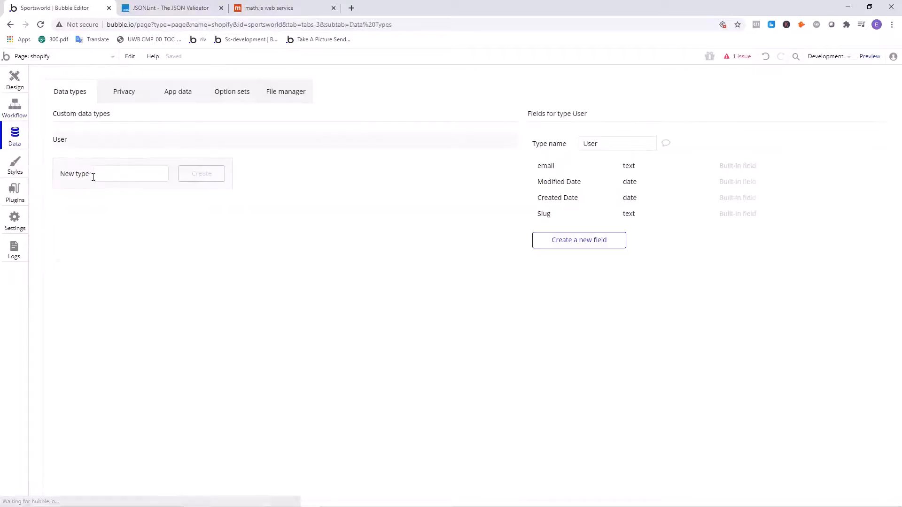
left_click(101, 174)
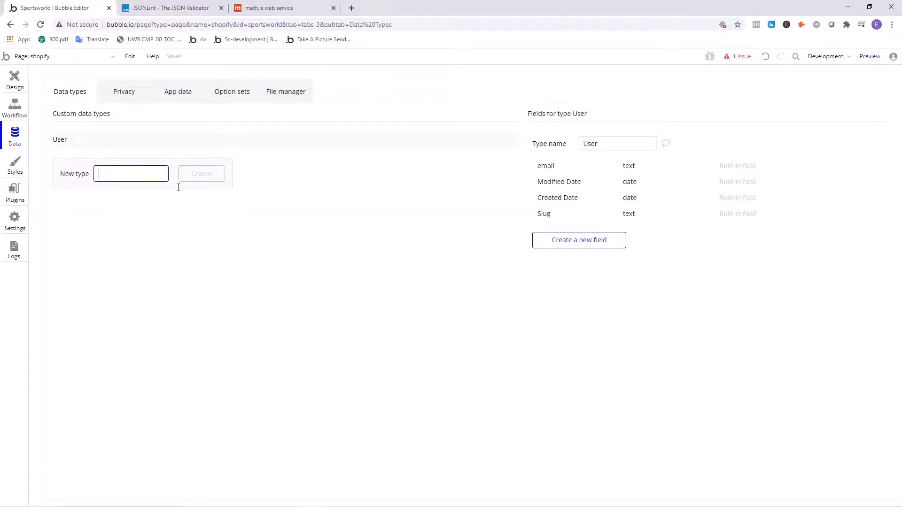
type("Result")
key("Return")
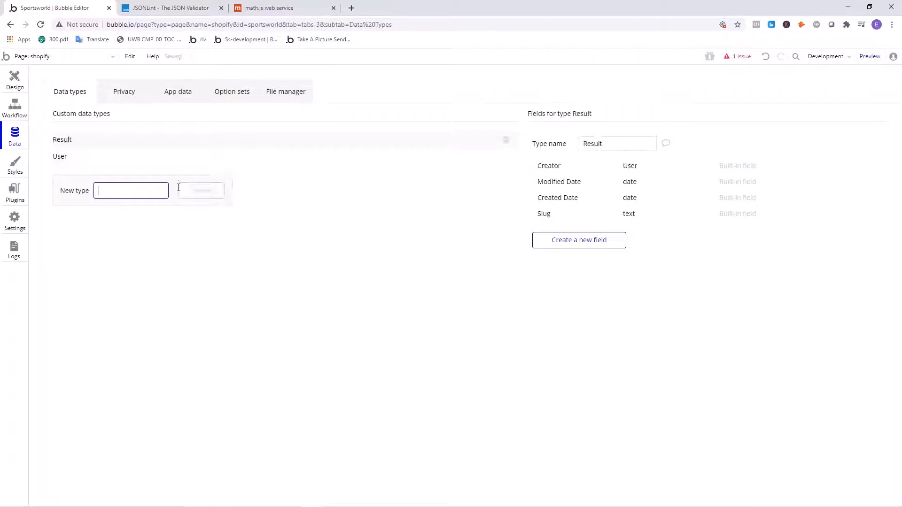
- Add a field of type number to the Result data type and name it number
left_click(574, 242)
type("nu")
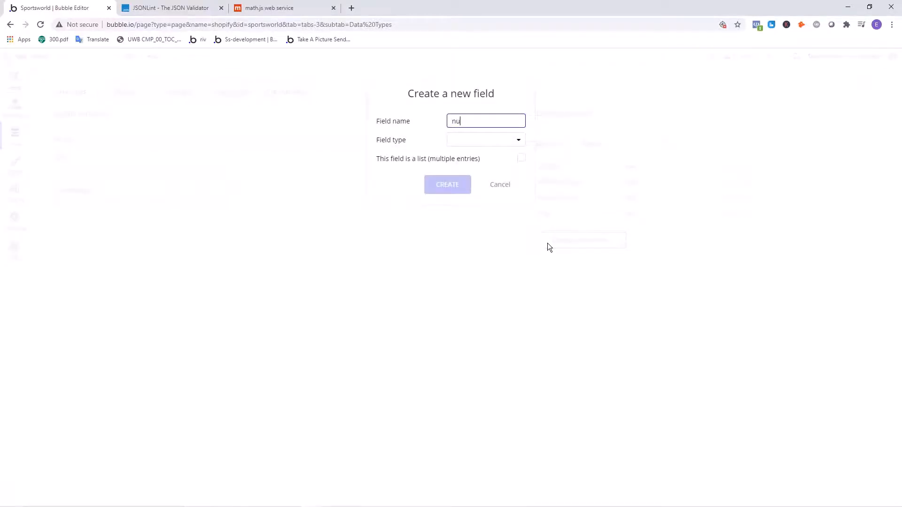
type("mbner")
left_click(492, 141)
left_click(468, 170)
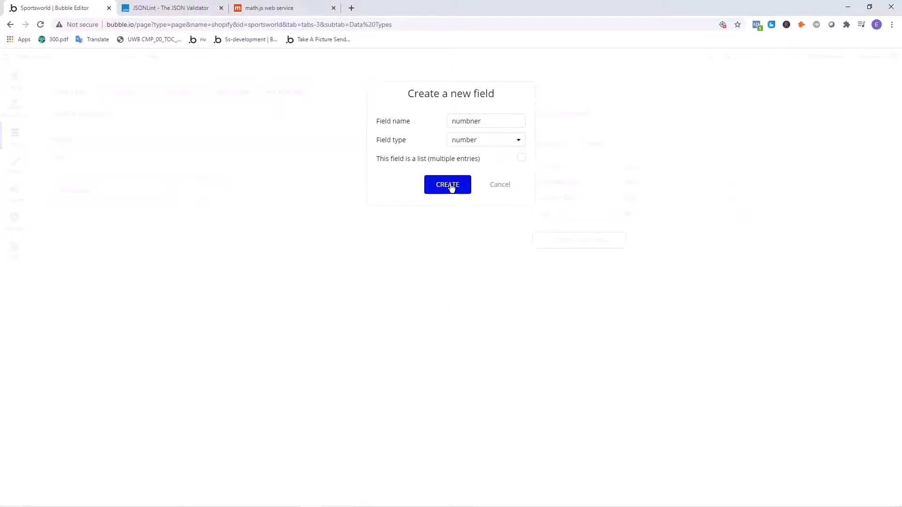
left_click(453, 185)
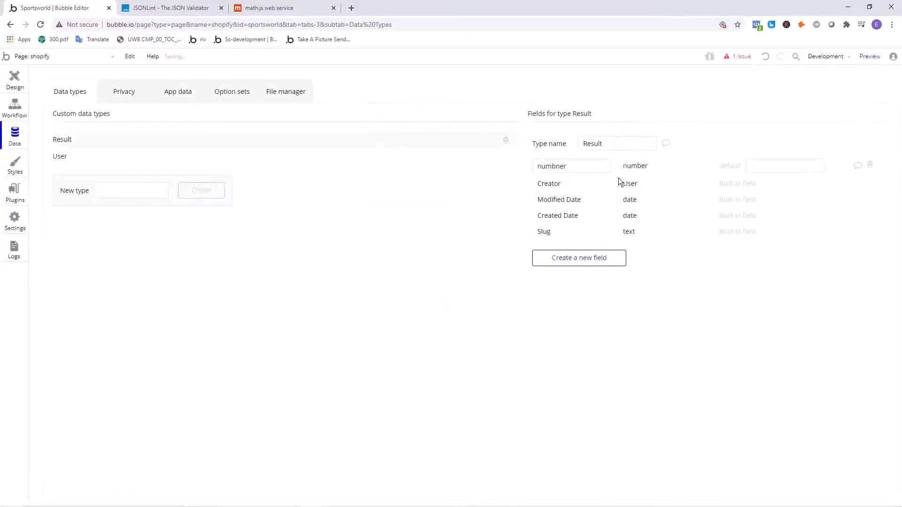
left_click(563, 163)
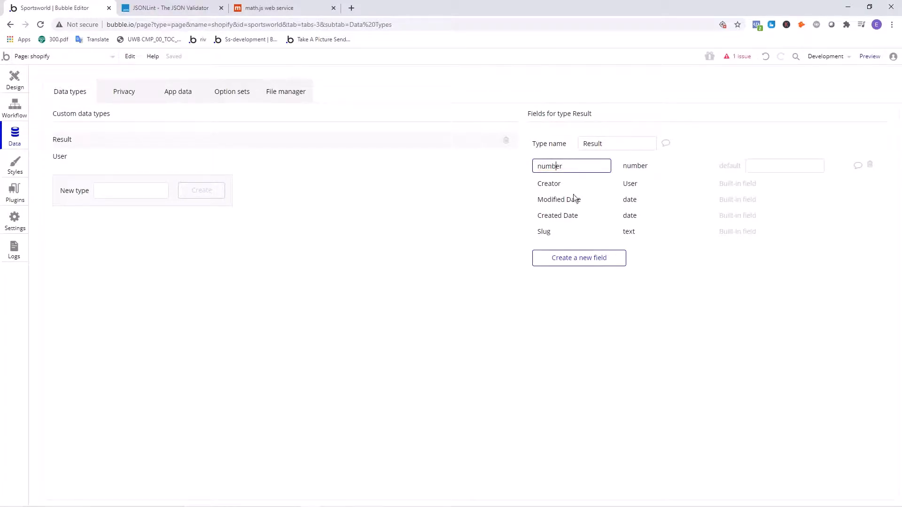
left_click(470, 227)
- Set the Create a new thing action's type to Result in the Page is loaded workflow
left_click(14, 107)
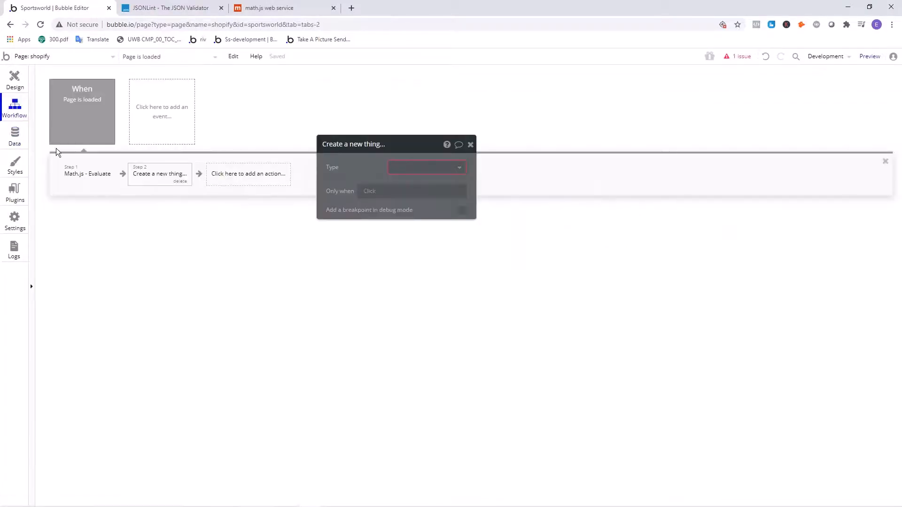
left_click(425, 168)
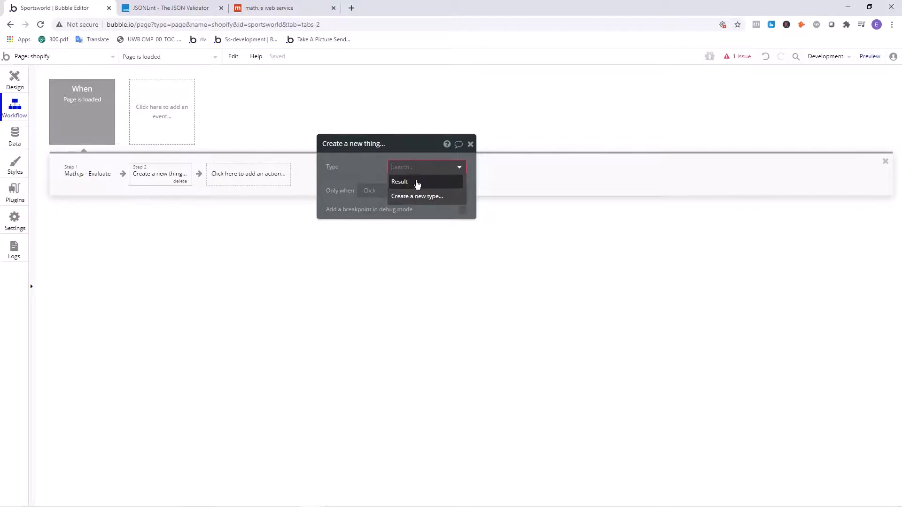
left_click(417, 183)
left_click(93, 176)
left_click(159, 175)
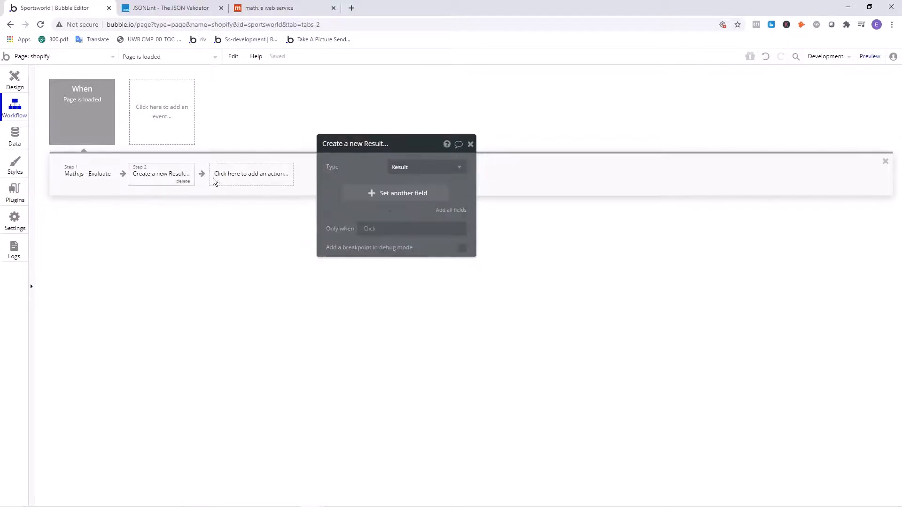
left_click(248, 178)
mouse_move(260, 243)
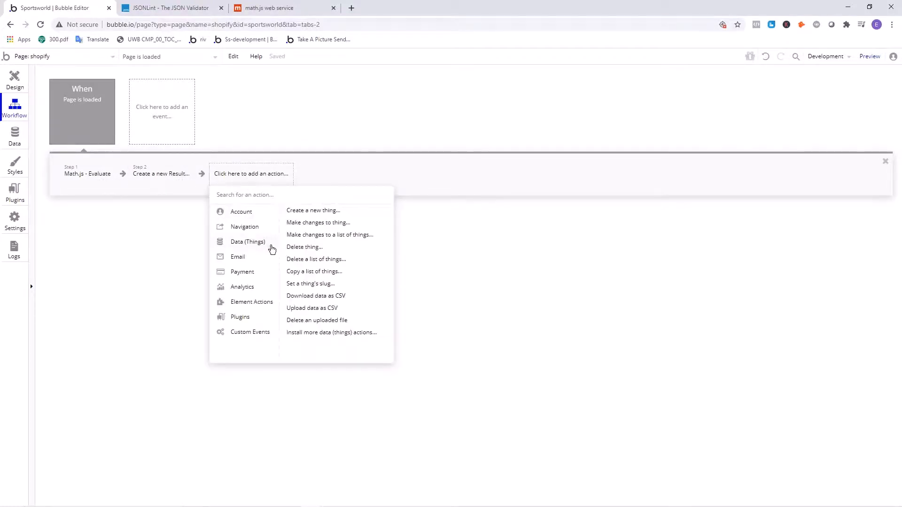
left_click(322, 211)
left_click(425, 168)
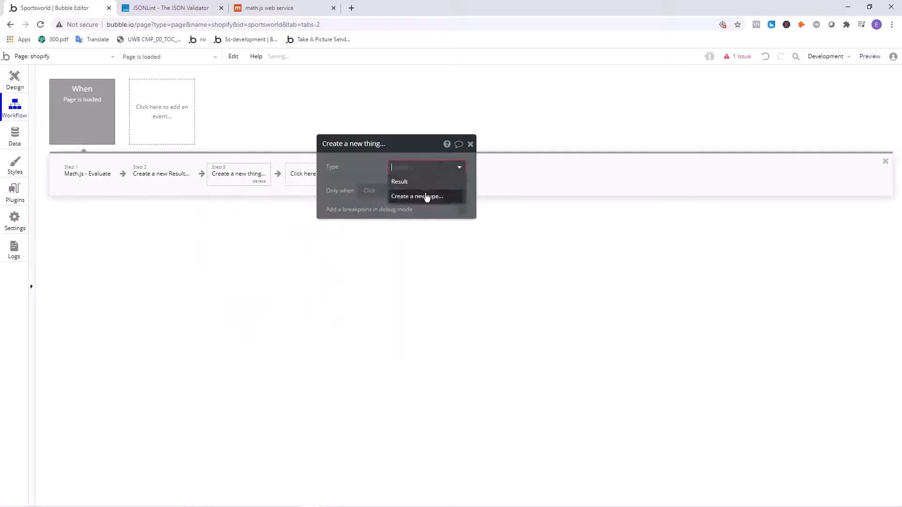
left_click(407, 182)
left_click(261, 181)
- Set the body expression of the Math.js - Evaluate action to 12 + 24*90
left_click(100, 177)
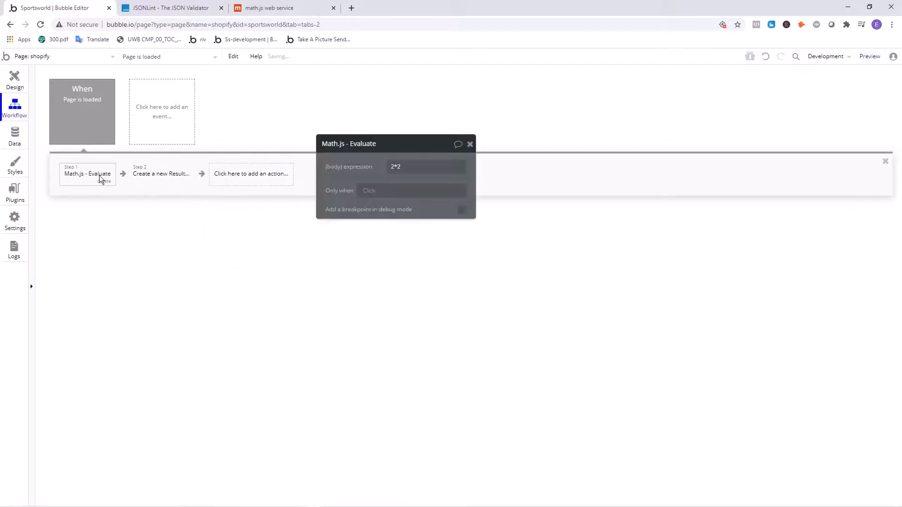
left_click(414, 167)
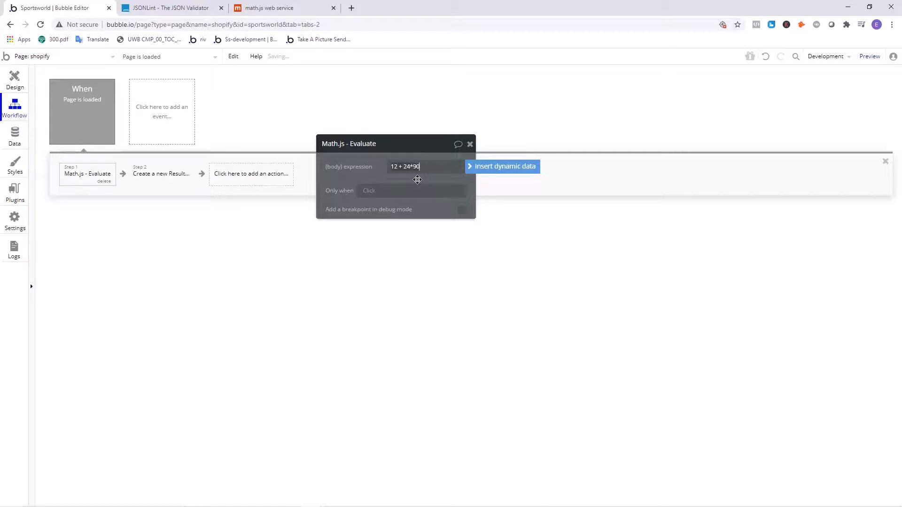
left_click(358, 171)
left_click_drag(421, 167, 354, 176)
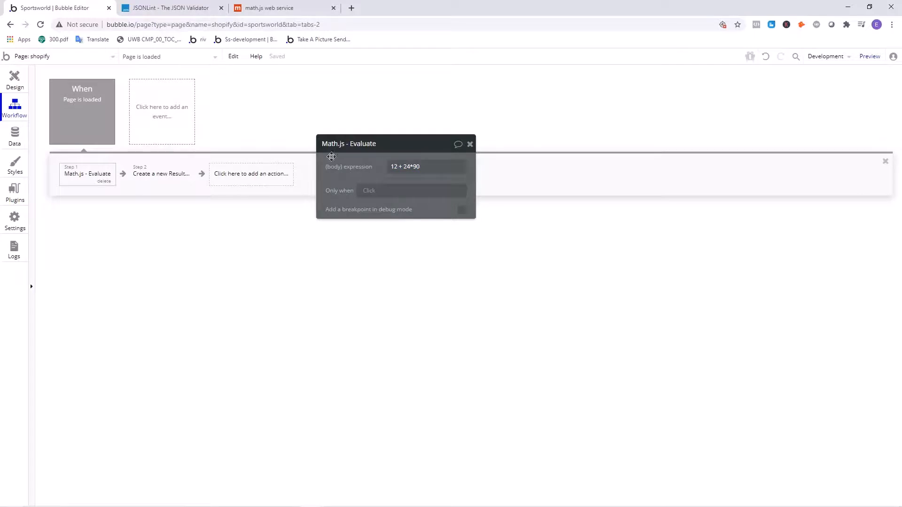
- Set the number field of the Create a new Result action to the result of step 1 (Math.js - Evaluate)'s result
left_click(137, 178)
left_click(384, 196)
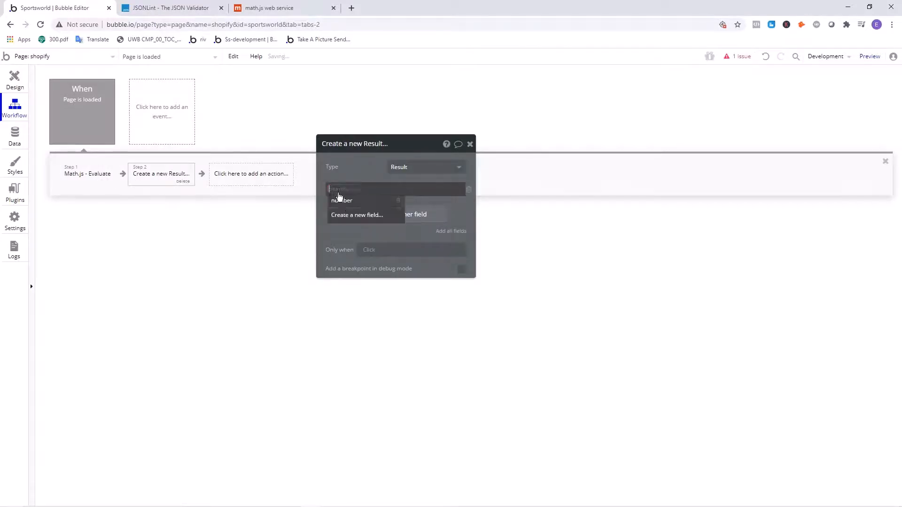
left_click(345, 199)
left_click(403, 218)
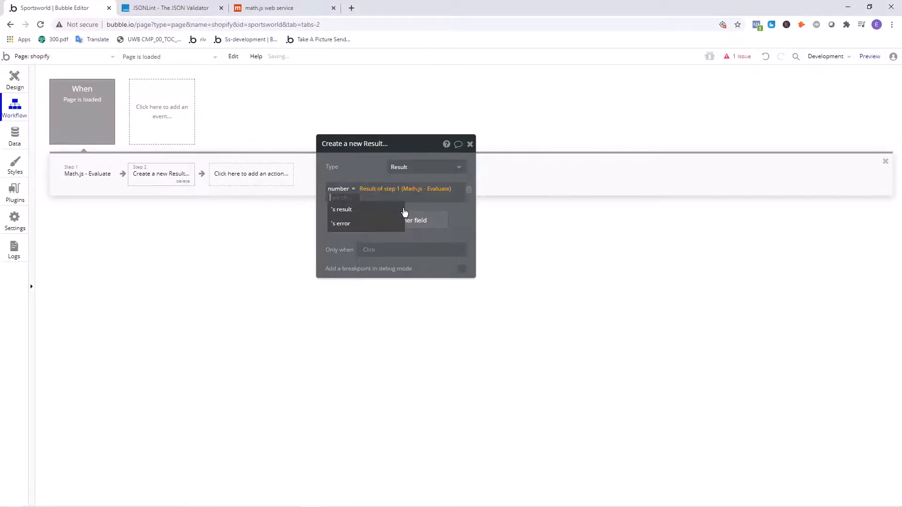
left_click(372, 211)
left_click_drag(351, 161, 361, 194)
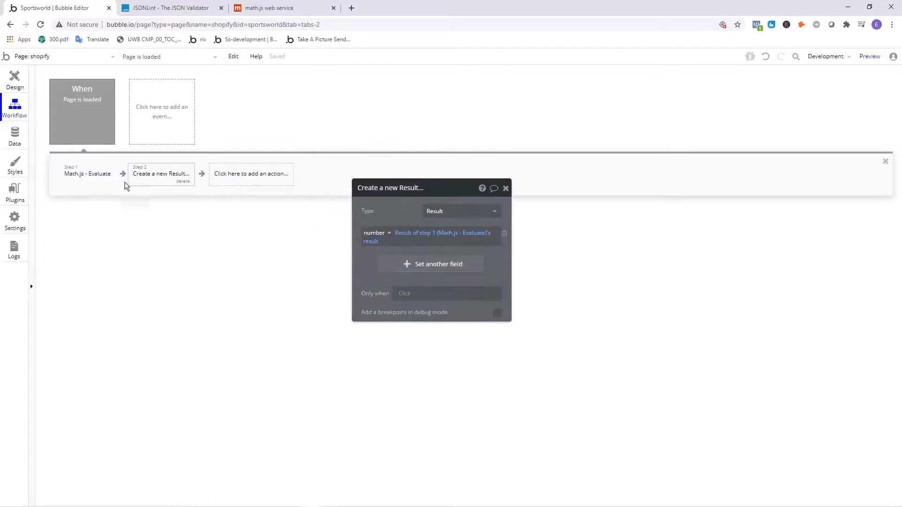
- Reopen the Evaluate action's properties, and search Google in a new browser tab for convert celsius to fahrenheit
left_click(89, 175)
left_click_drag(70, 7, 329, 5)
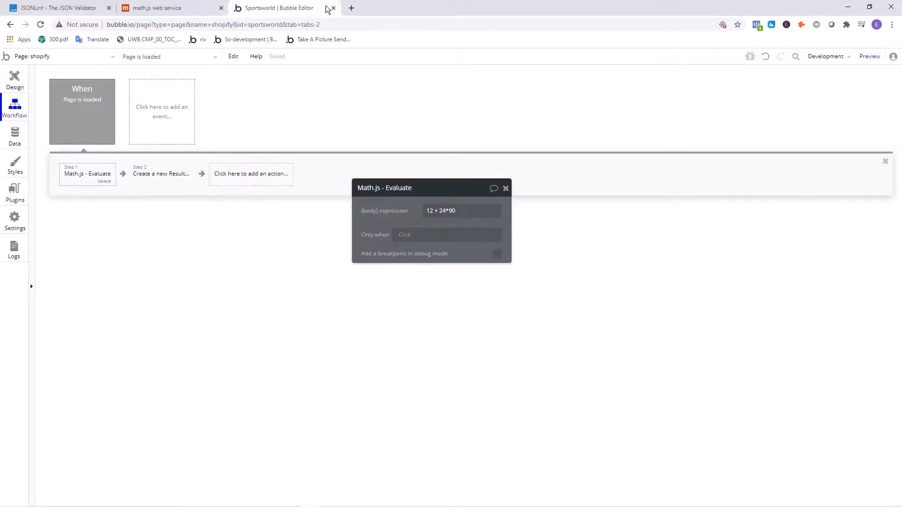
left_click(352, 4)
type("con")
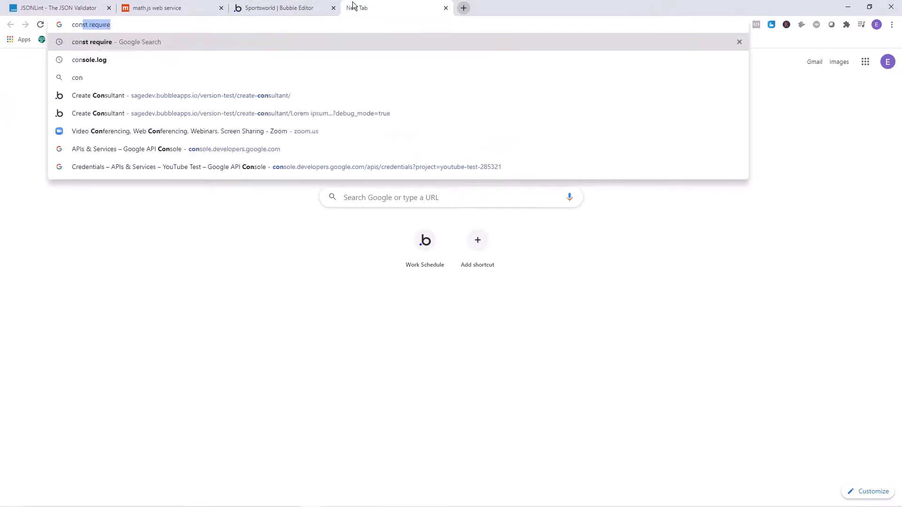
type("vert ce")
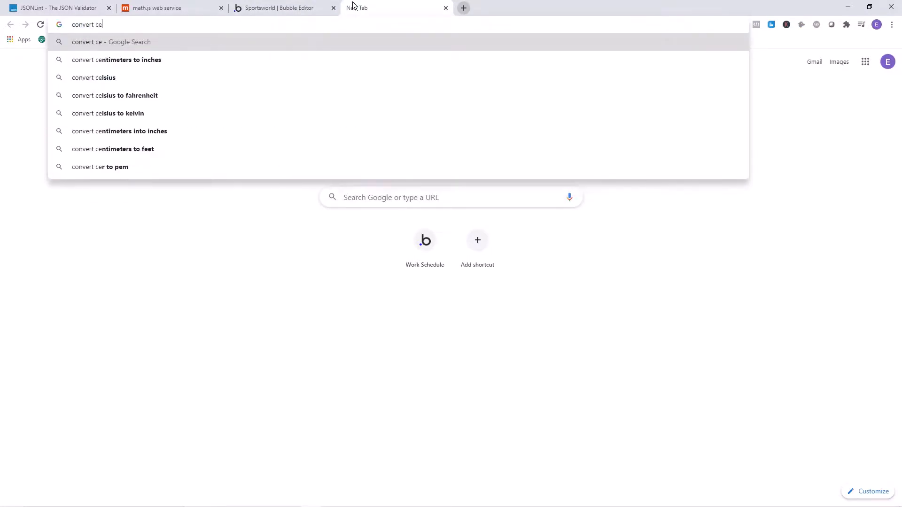
type("lcius to fareni")
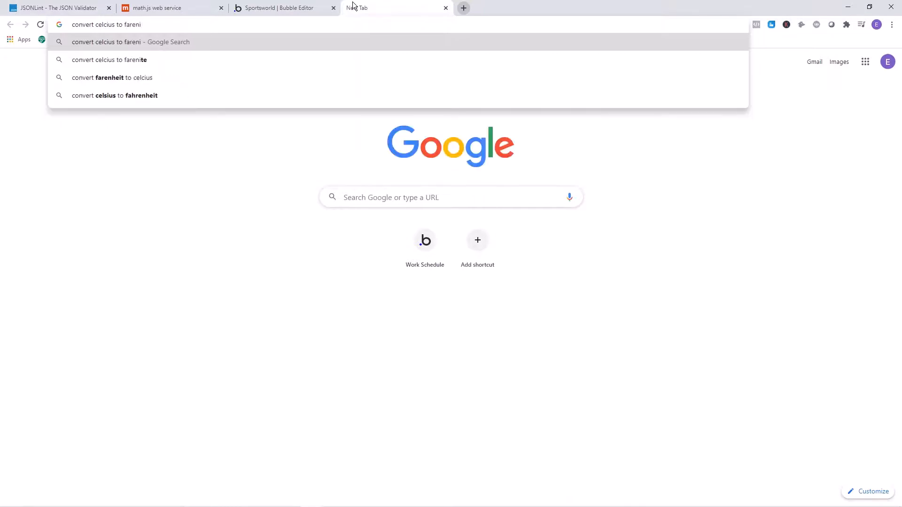
key("BackSpace")
key("BackSpace")
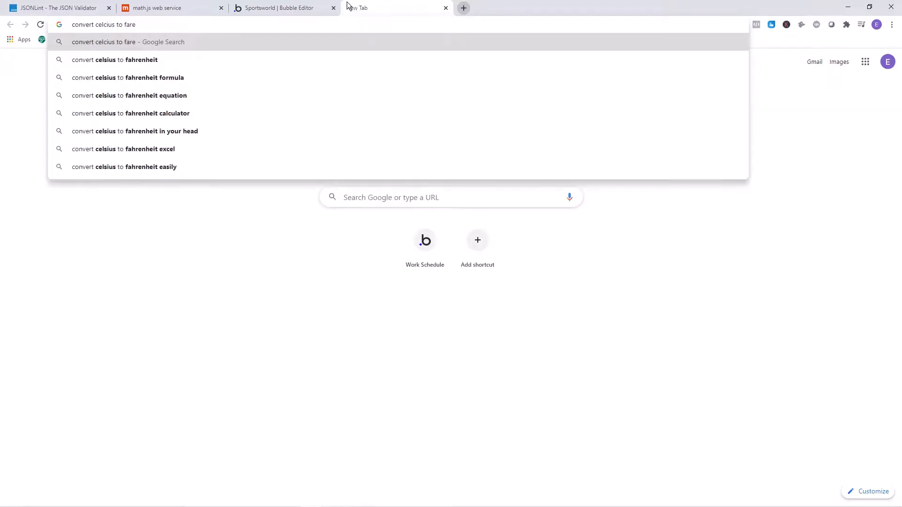
left_click(169, 63)
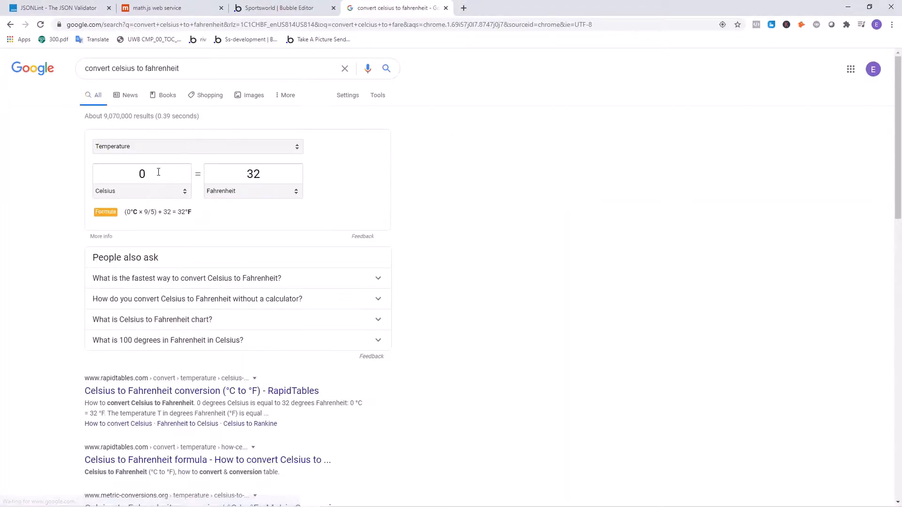
- Examine the Celsius-to-Fahrenheit conversion formula in the search results, and return to the Evaluate action's body expression in the Bubble editor
left_click_drag(117, 213, 183, 212)
left_click(164, 208)
left_click(201, 212)
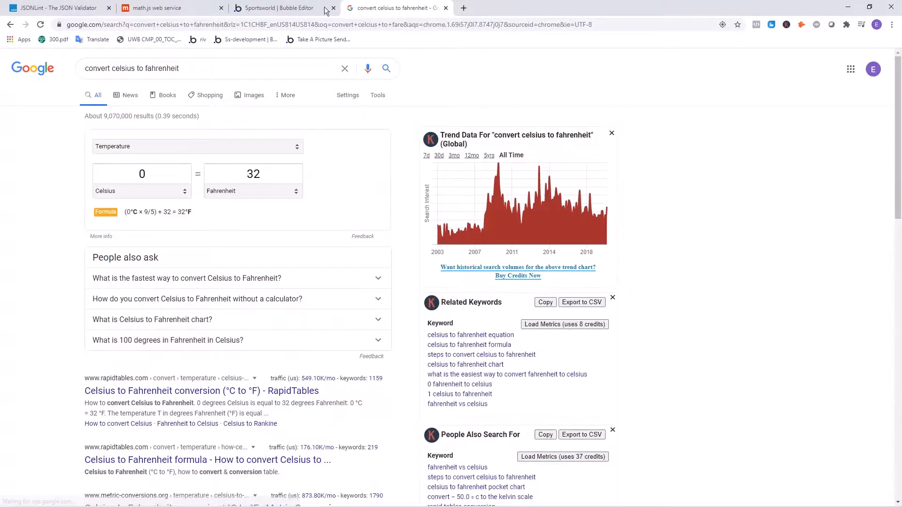
left_click(286, 6)
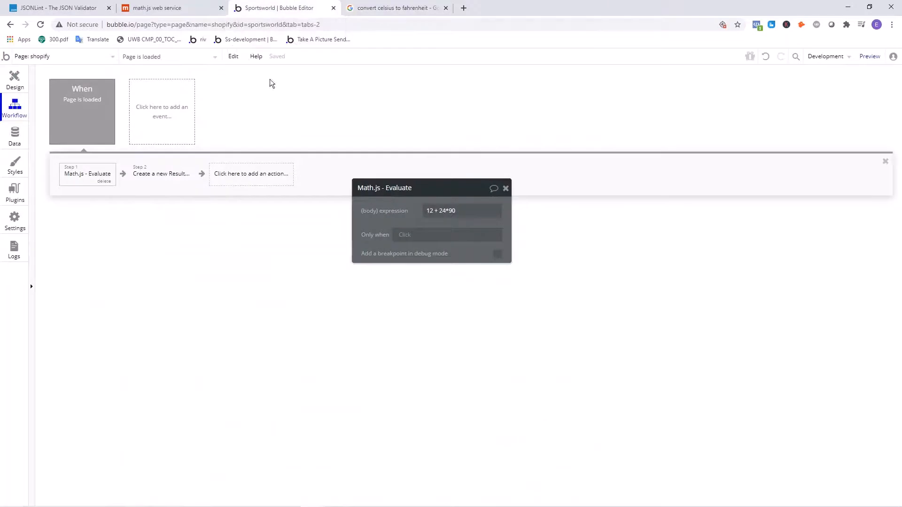
triple_click(433, 209)
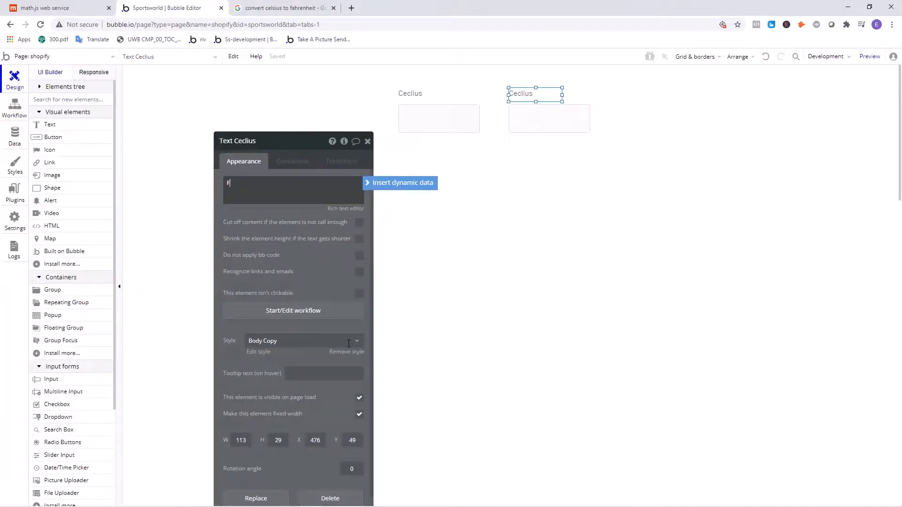
- Caption the second label Farenheight, remove its Body Copy style and increase its font size
type("arenheight")
left_click(349, 342)
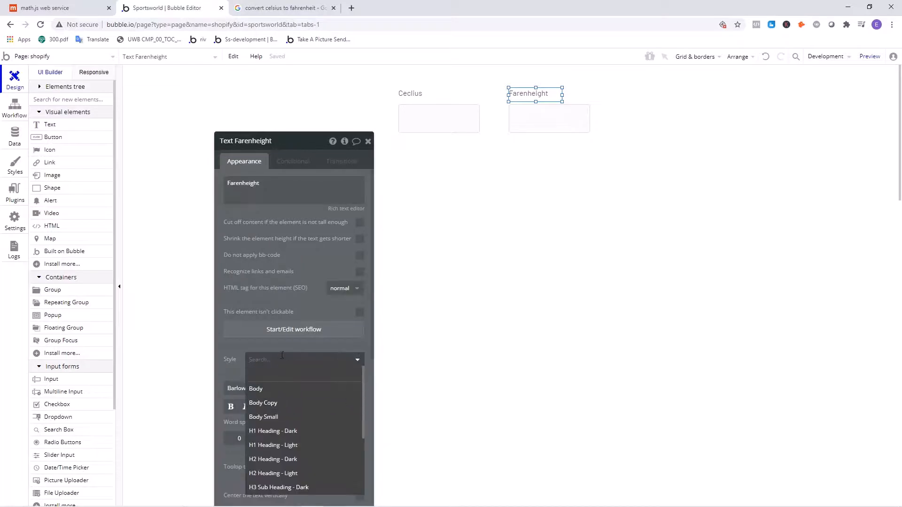
left_click(286, 346)
left_click(351, 391)
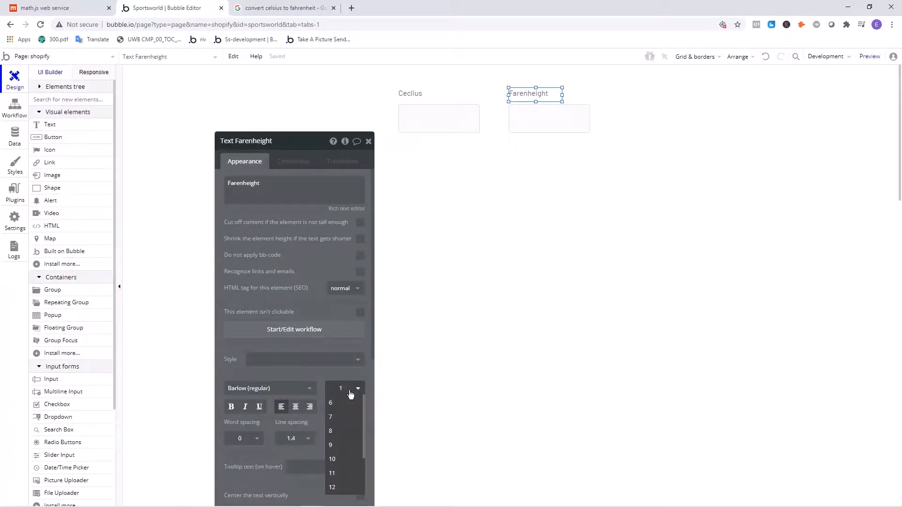
- Remove the Body Copy style from the Celsius label and increase its font size
left_click(409, 93)
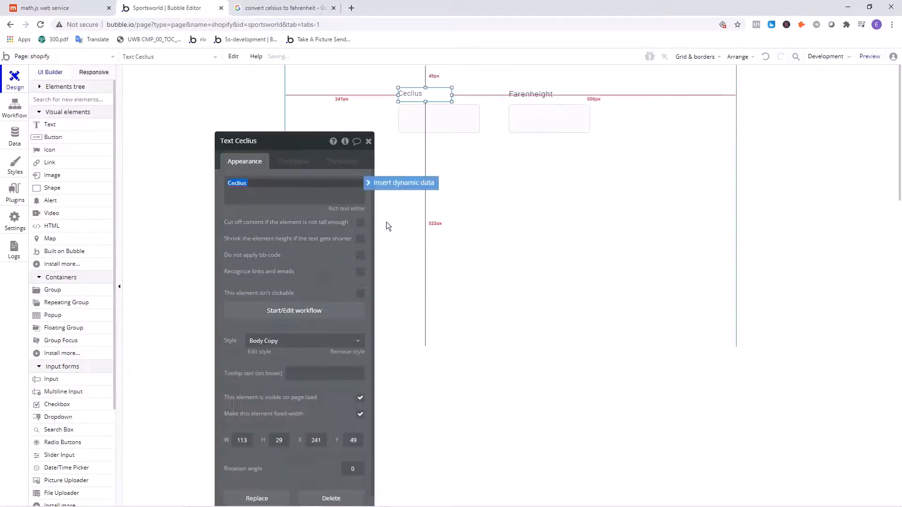
left_click(350, 353)
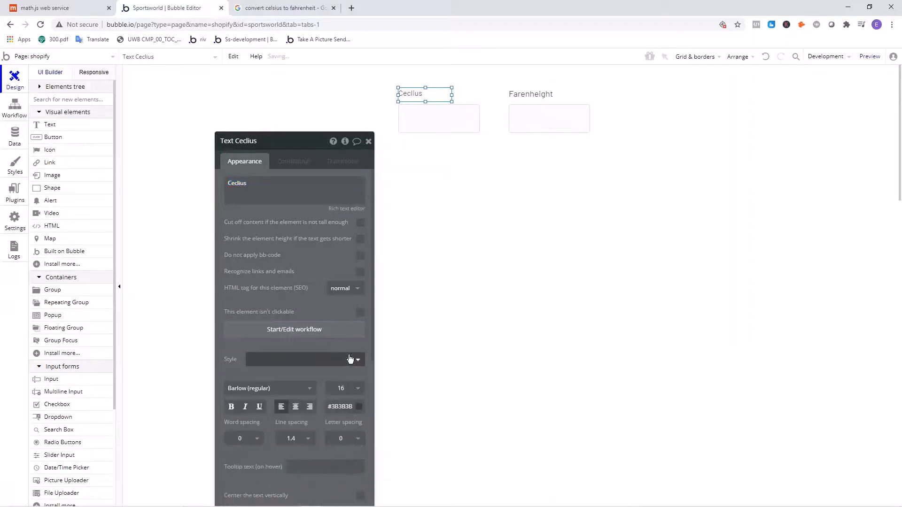
left_click(354, 388)
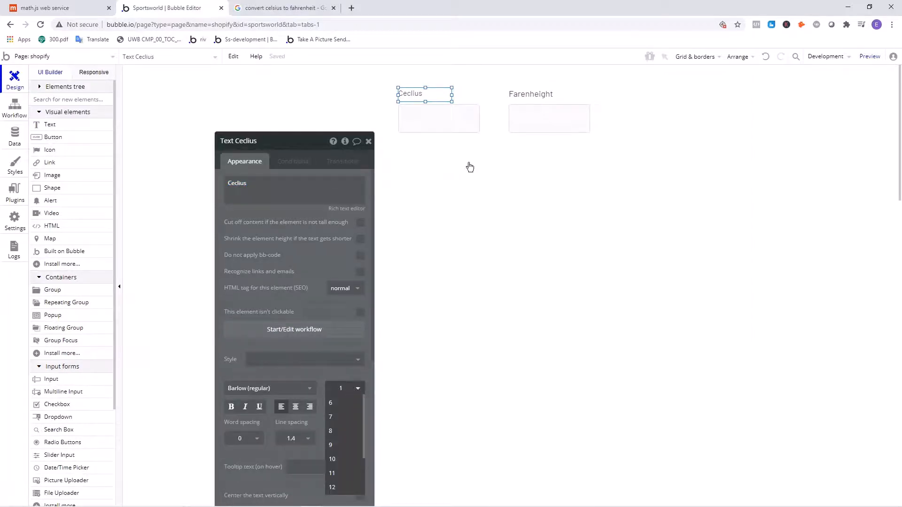
left_click(449, 184)
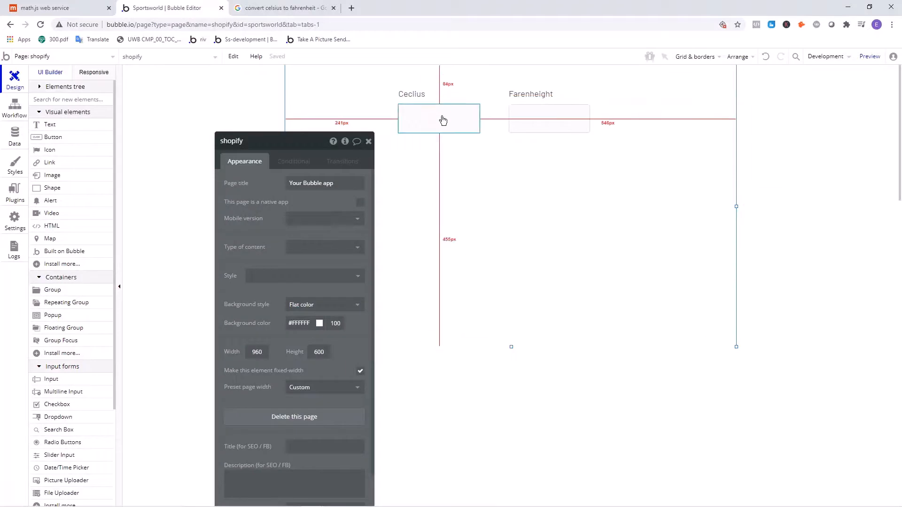
- Draw a button about 173 by 57 px directly below the Celsius input
left_click(407, 108)
left_click(531, 128)
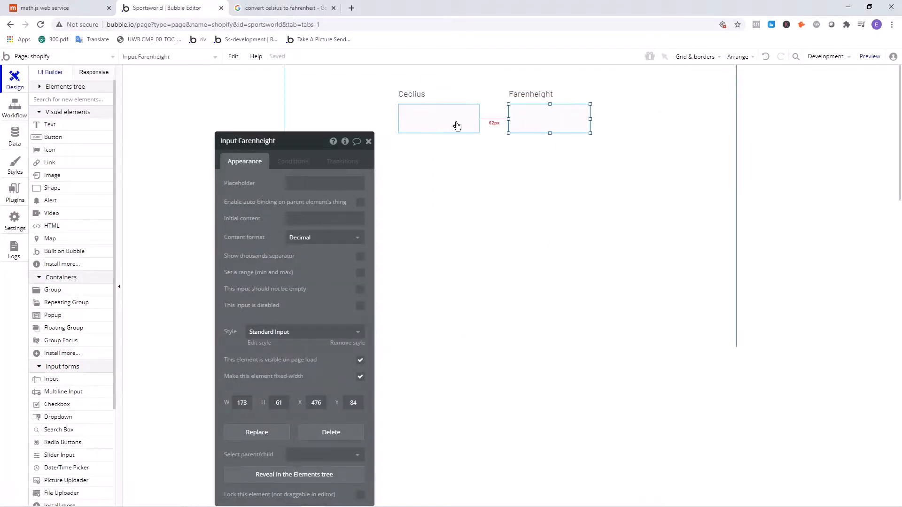
left_click(474, 165)
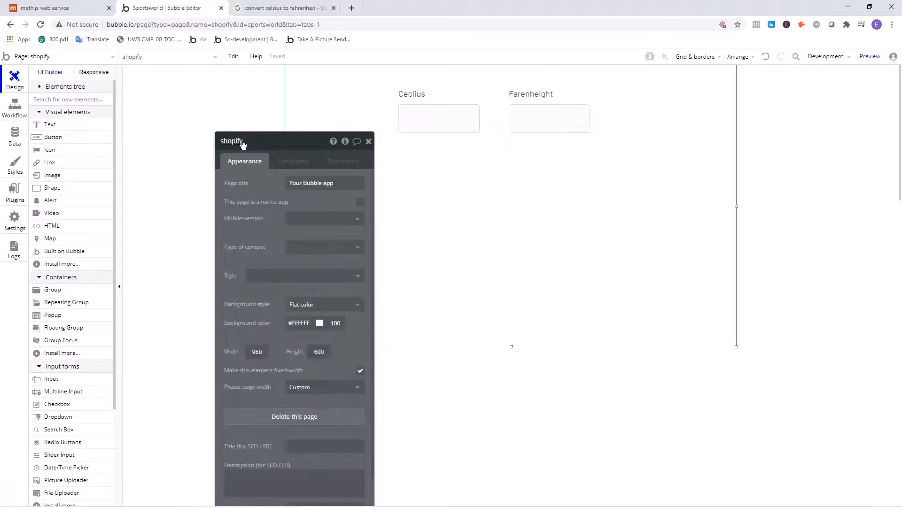
left_click(368, 141)
left_click(75, 139)
left_click_drag(404, 147, 480, 169)
left_click(460, 158)
- Remove the button's style and set its background color to the blue #2F68D4
left_click(303, 255)
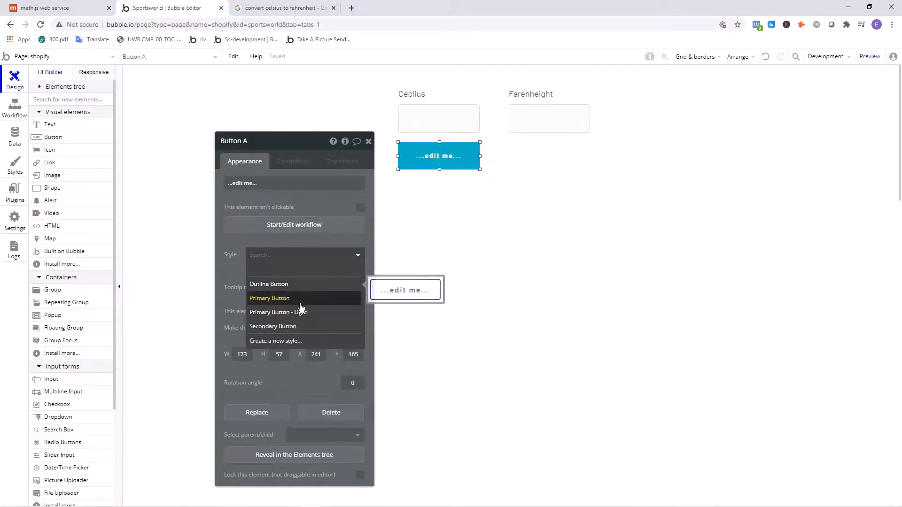
left_click(301, 268)
left_click(320, 410)
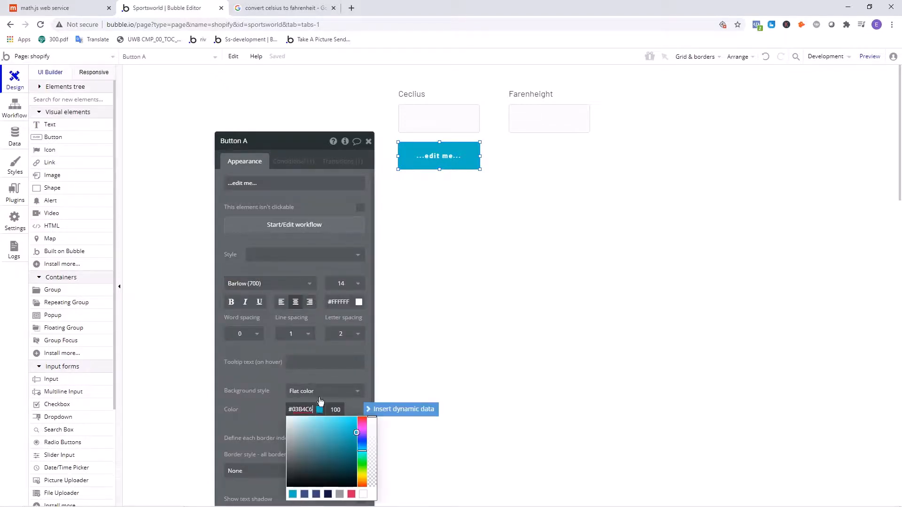
left_click_drag(362, 448, 361, 444)
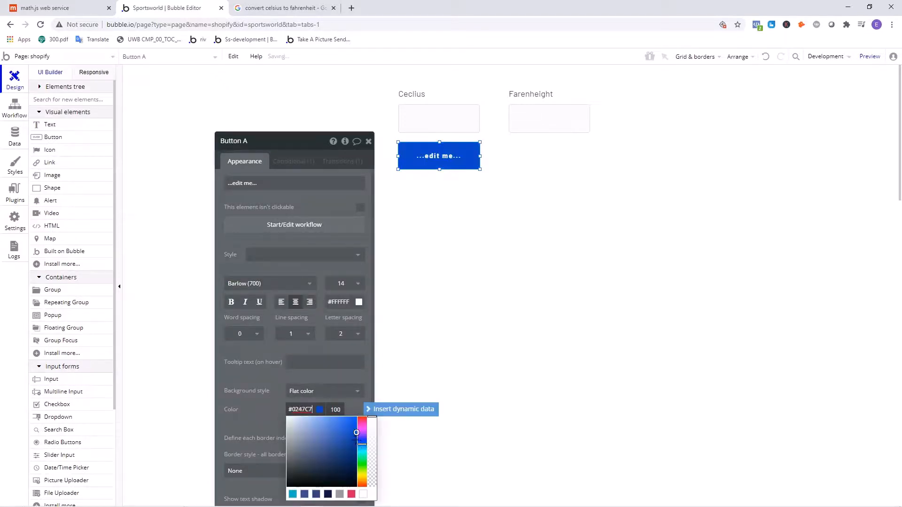
left_click(341, 429)
- Delete the button's hover condition and try to caption the button Convert
left_click(293, 162)
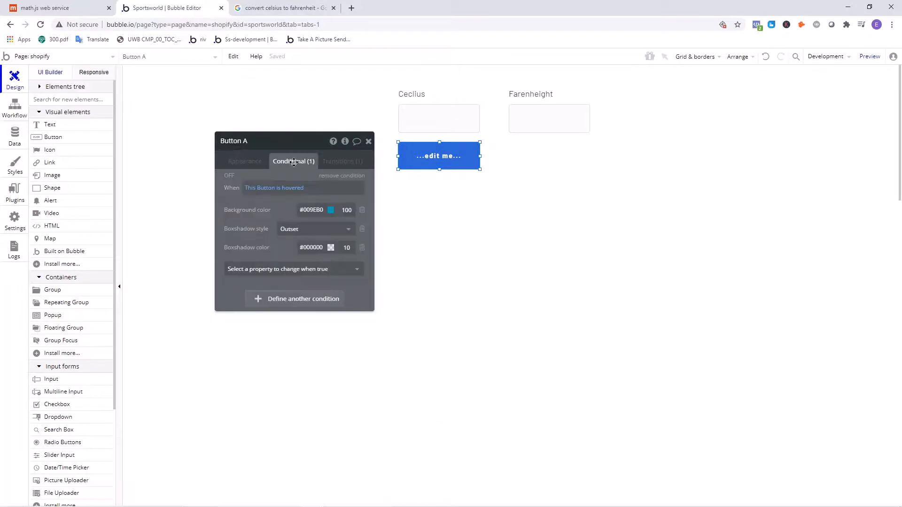
left_click(362, 176)
left_click(247, 161)
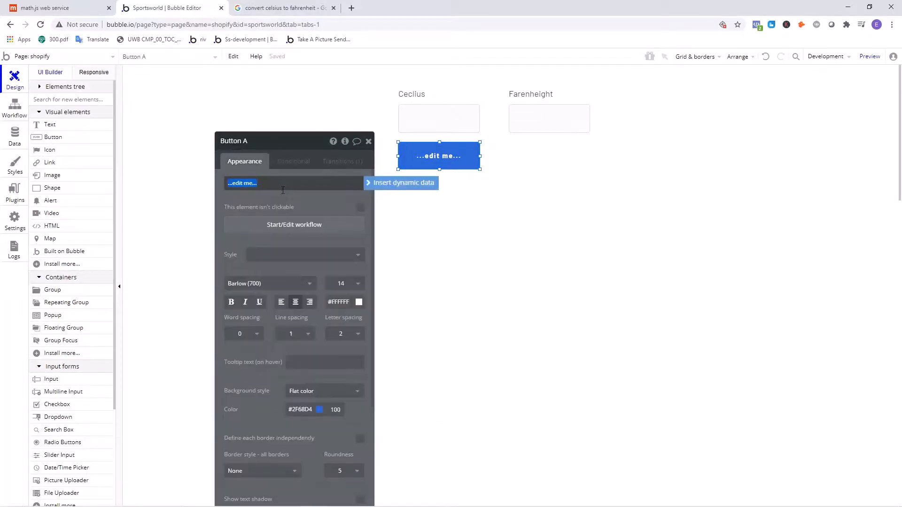
type("C")
type("onvert")
left_click(337, 499)
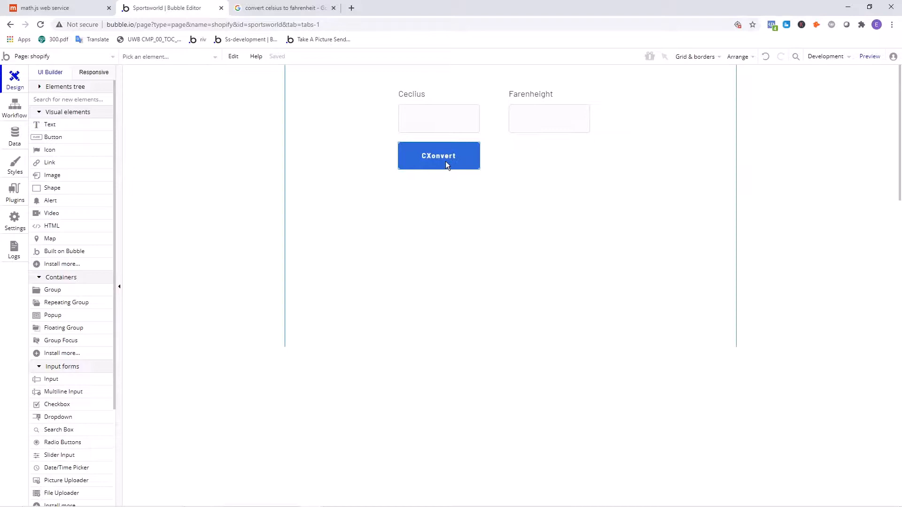
- Correct the button's caption to Convert and create a workflow for its click event
double_click(442, 161)
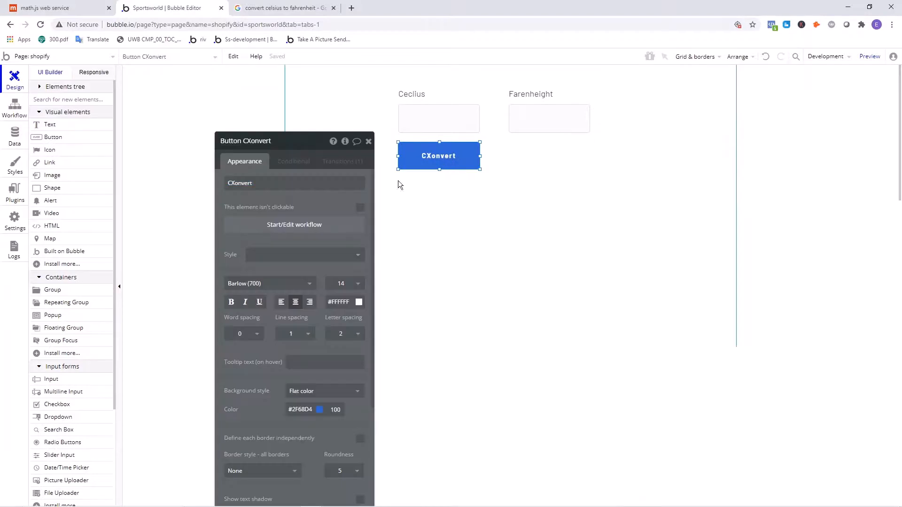
double_click(284, 183)
type("C")
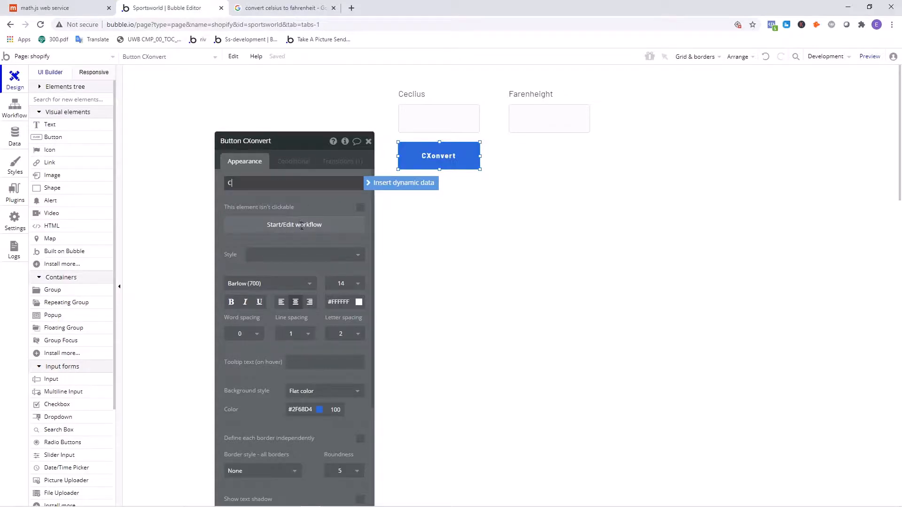
type("onvert")
left_click(301, 190)
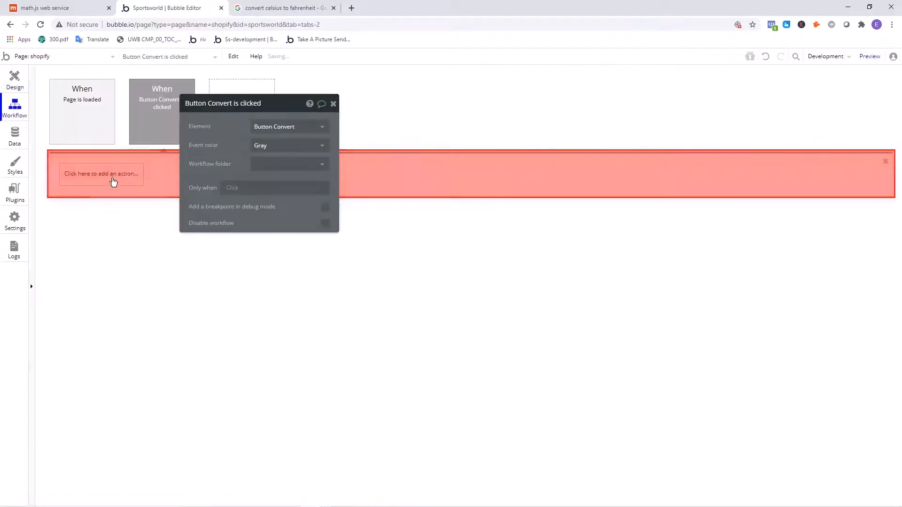
left_click(113, 181)
left_click(87, 125)
left_click(83, 176)
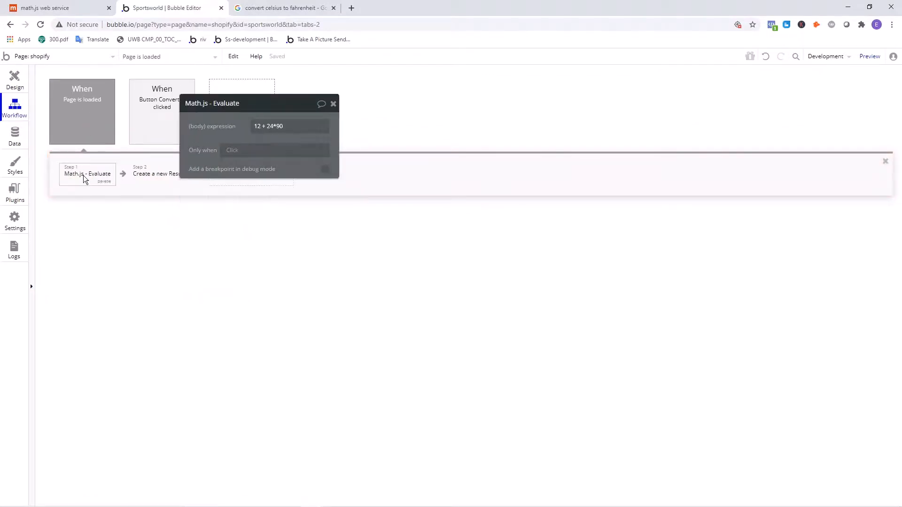
right_click(83, 176)
left_click(108, 241)
left_click_drag(213, 140, 332, 174)
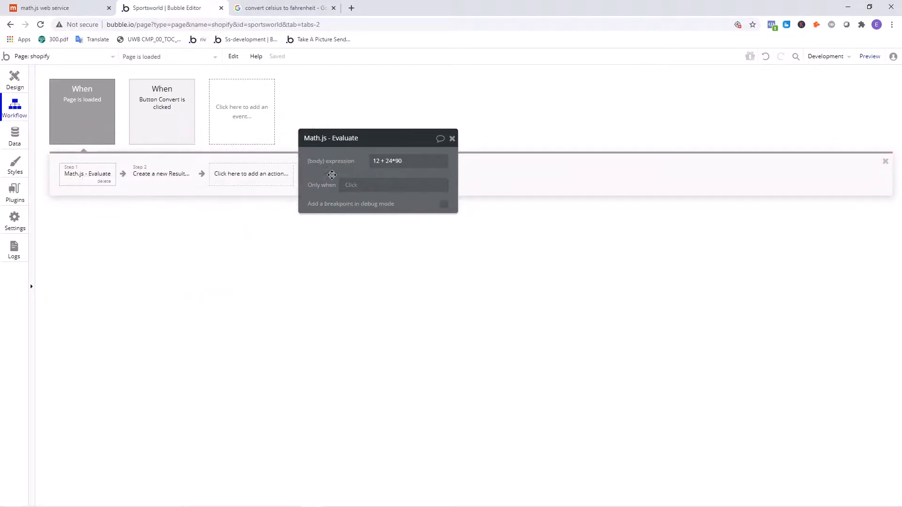
- Add a Math.js - Evaluate action to the Button Convert is clicked workflow
left_click(162, 112)
left_click(127, 178)
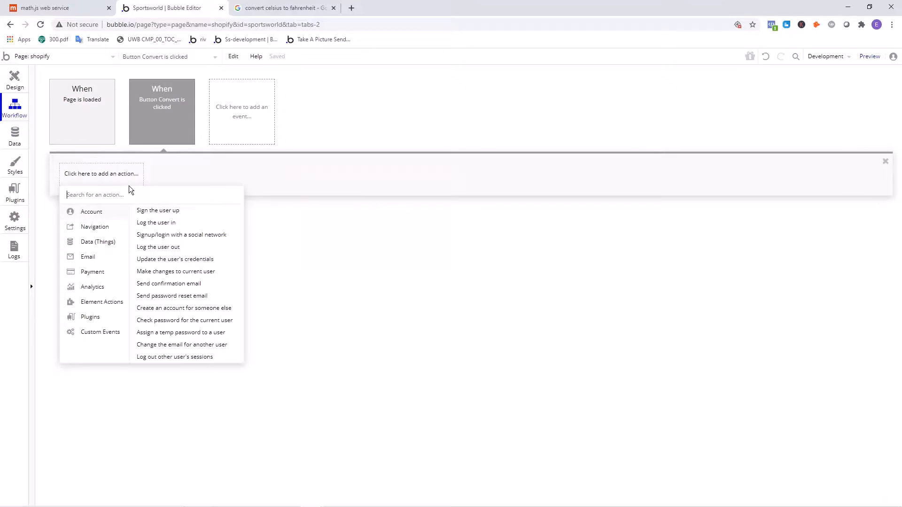
type("math")
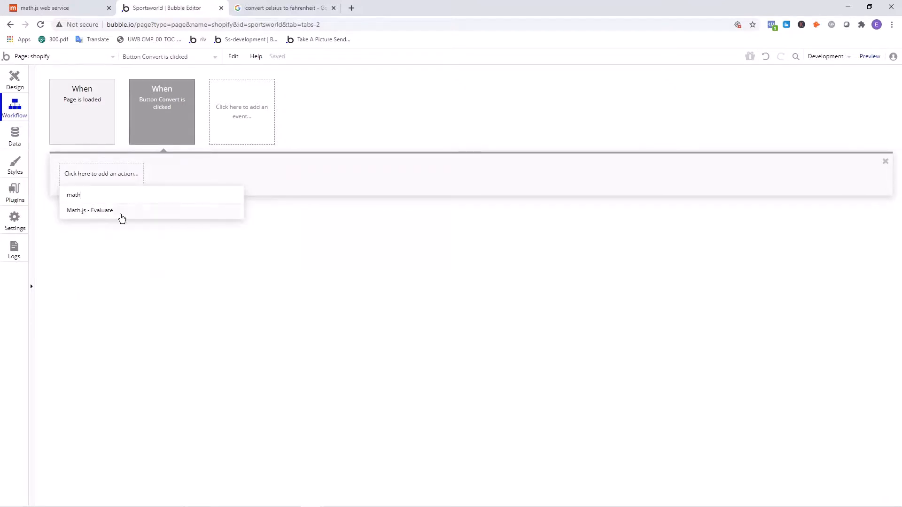
left_click(121, 217)
- Replace the Evaluate action's body expression with the dynamic value Input Celcius's value
left_click(404, 161)
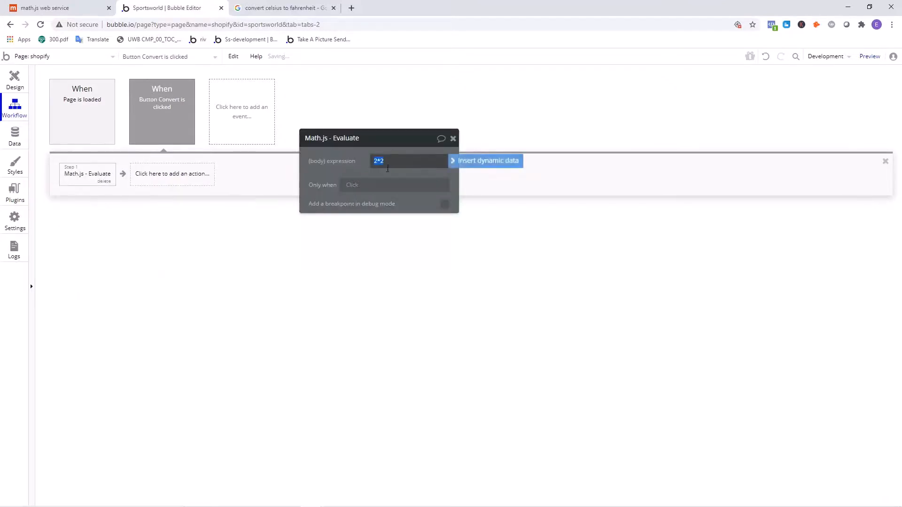
left_click(476, 162)
left_click(416, 272)
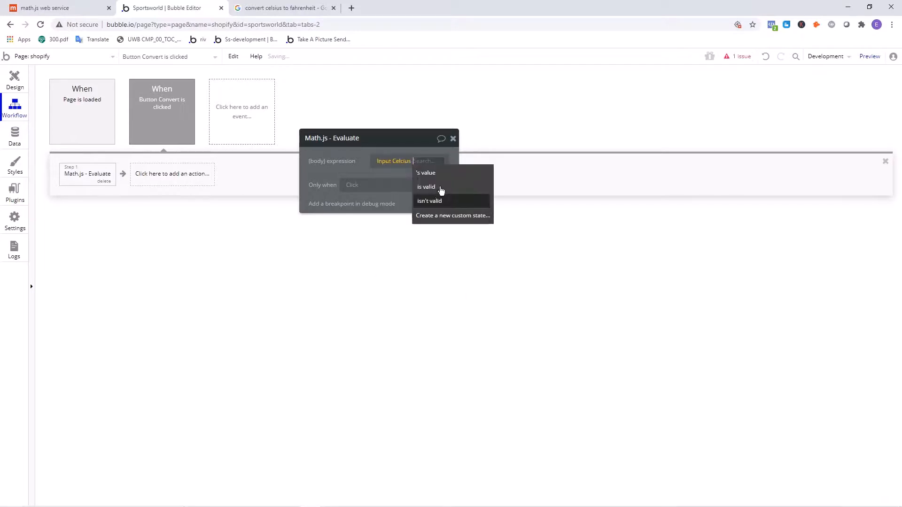
left_click(425, 173)
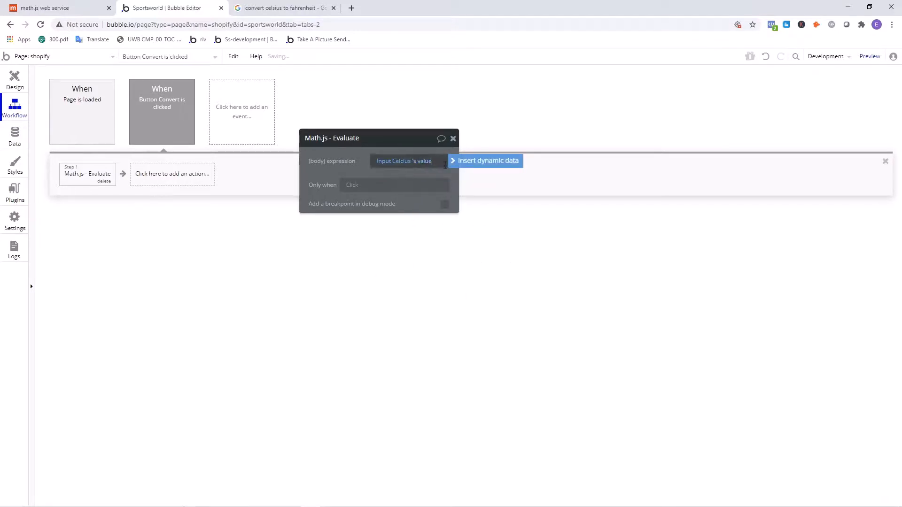
left_click(426, 162)
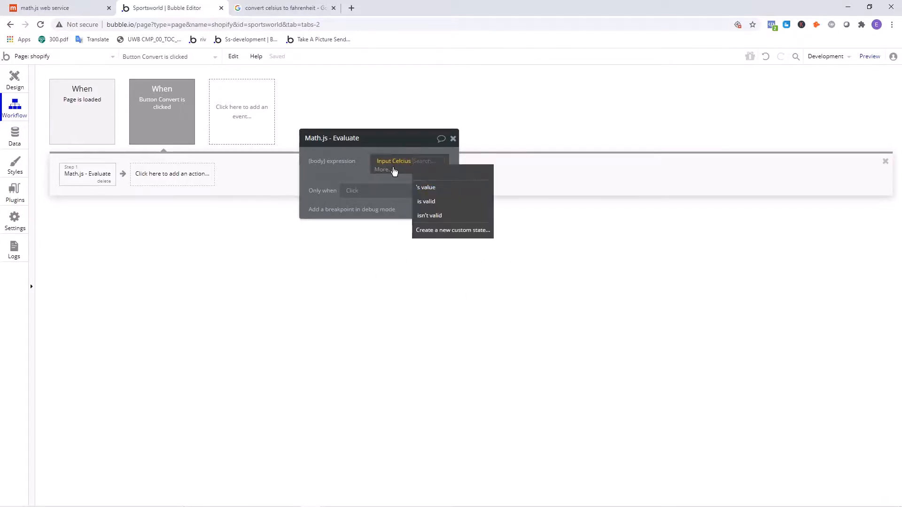
left_click(394, 170)
left_click(396, 323)
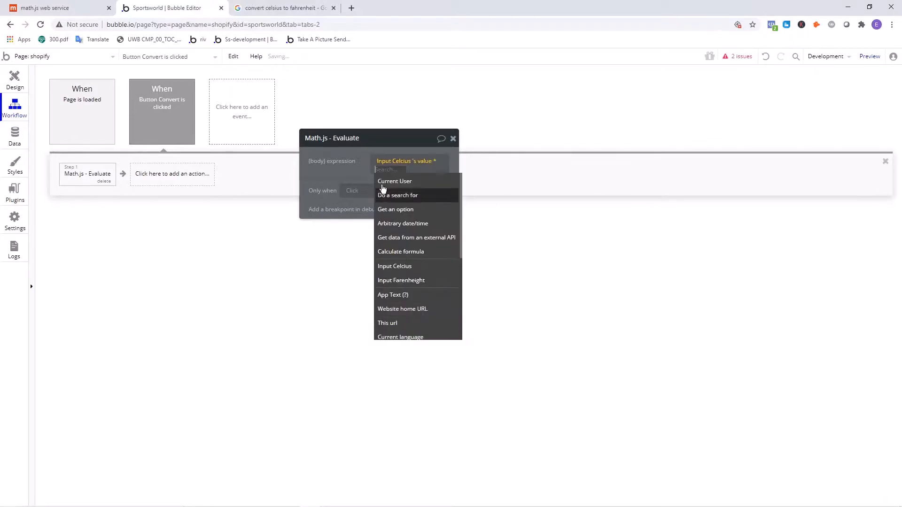
key("BackSpace")
left_click(387, 169)
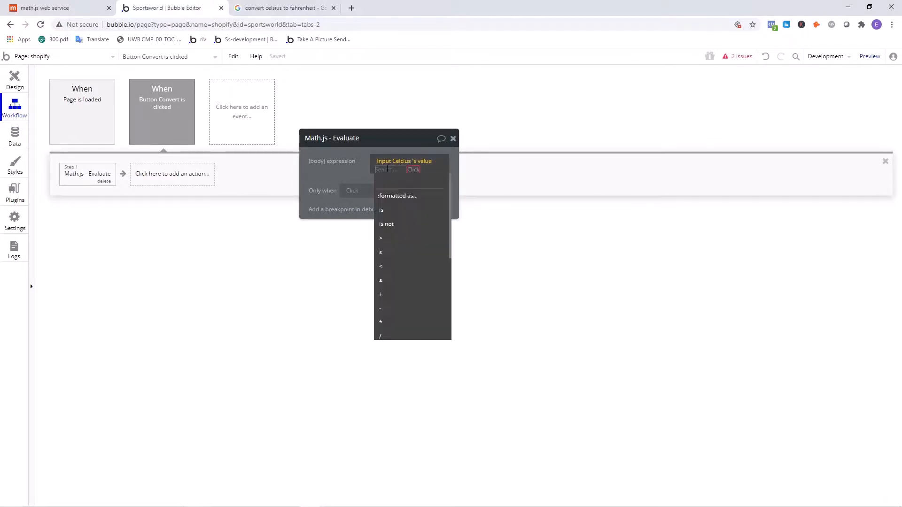
key("BackSpace")
left_click(335, 168)
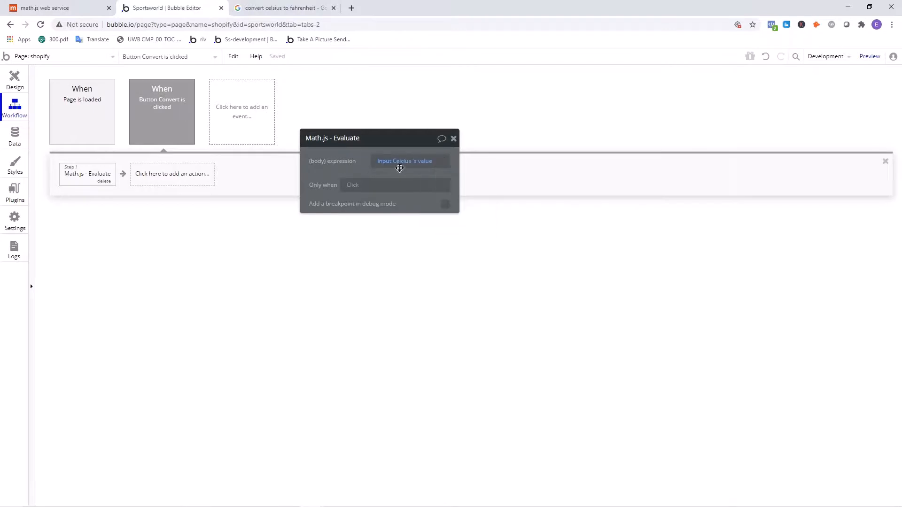
- Append *9/5 after the Celsius input's value in the body expression
left_click(429, 162)
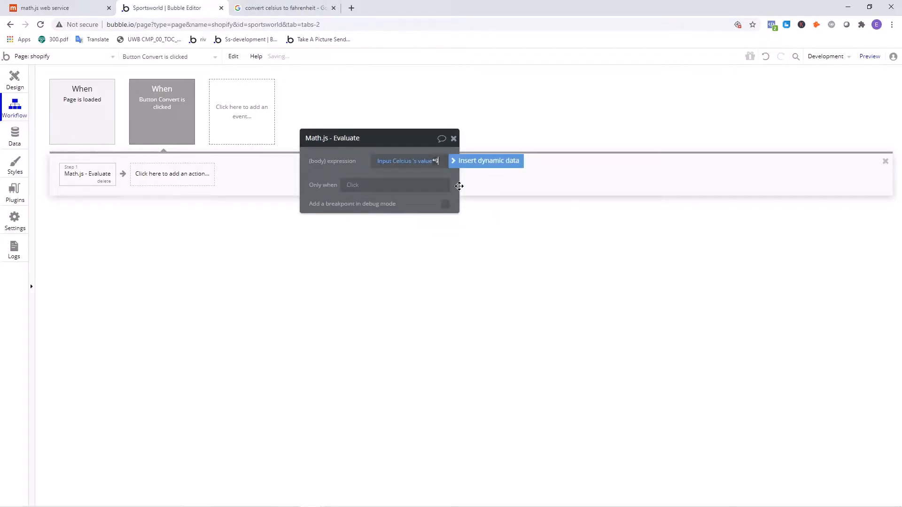
type("*9/5")
- Add a closing parenthesis to the end of the body expression and delete the duplicated *9/5
double_click(376, 161)
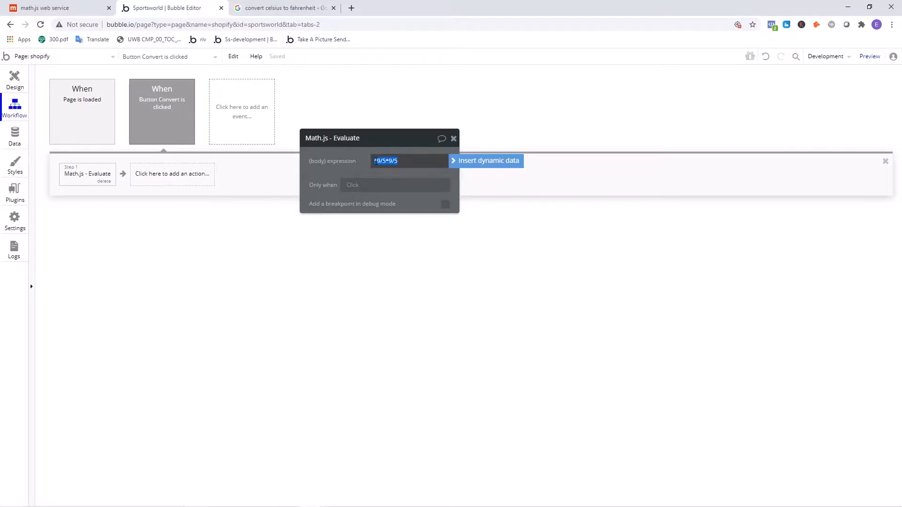
key("Right")
type(")")
left_click(348, 160)
left_click(385, 162)
left_click(384, 161)
key("BackSpace")
key("BackSpace")
key("BackSpace")
key("BackSpace")
- Add an opening parenthesis to the body expression and insert Input Celcius's value between it and *9/5
left_click(377, 158)
left_click(377, 161)
left_click(377, 161)
type("(")
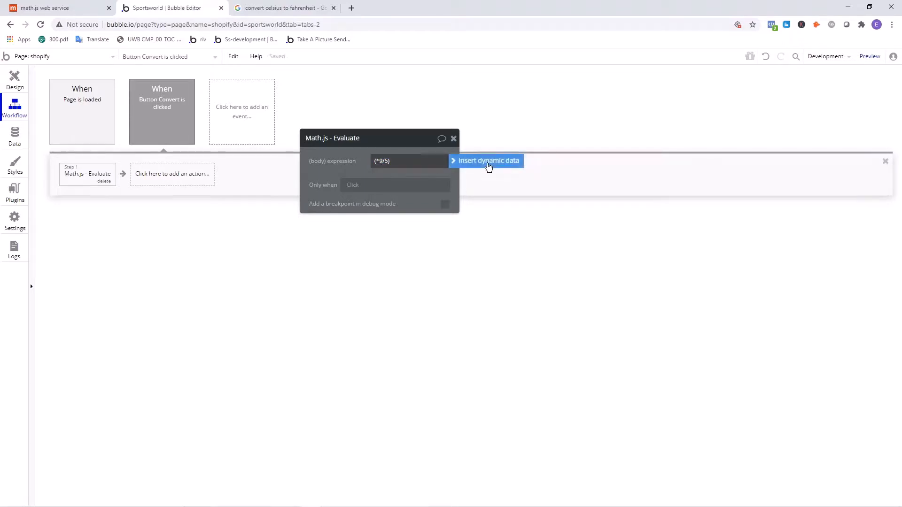
left_click(486, 162)
left_click(413, 277)
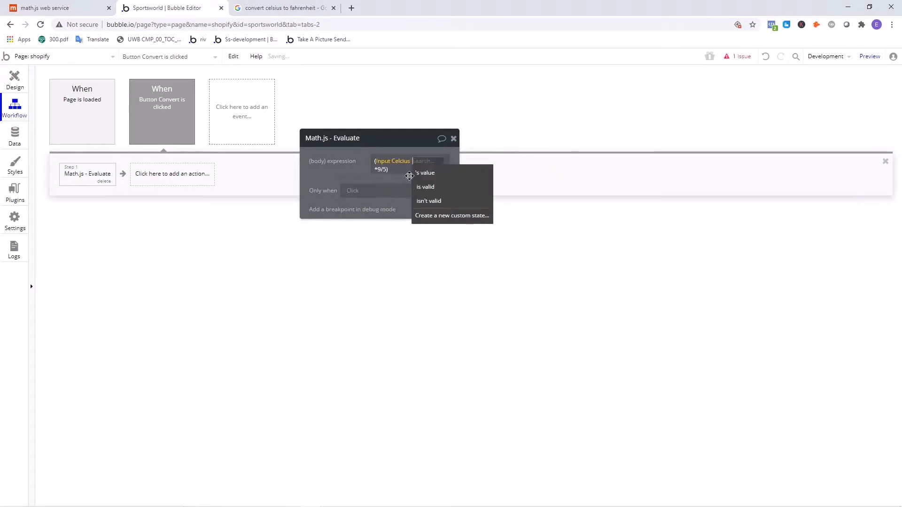
left_click(442, 175)
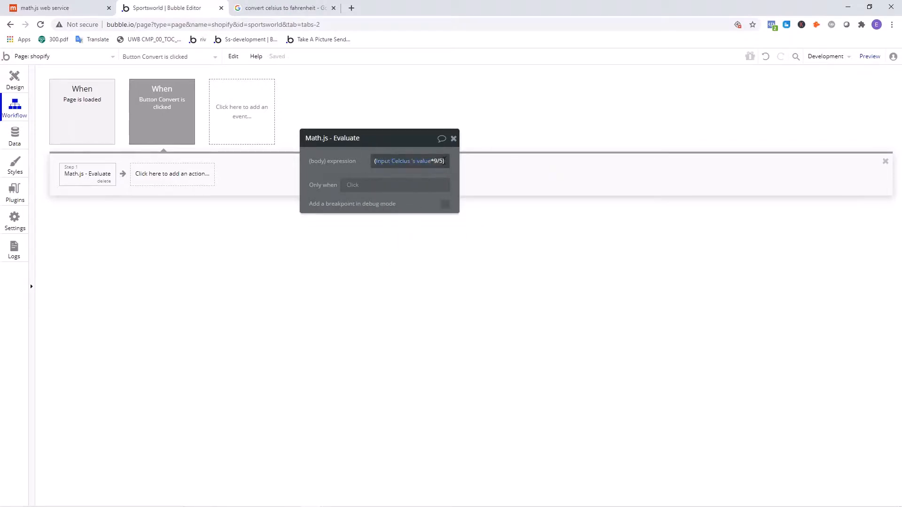
- Append + 32 after the closing parenthesis of the Evaluate action's body expression
left_click_drag(445, 163, 431, 164)
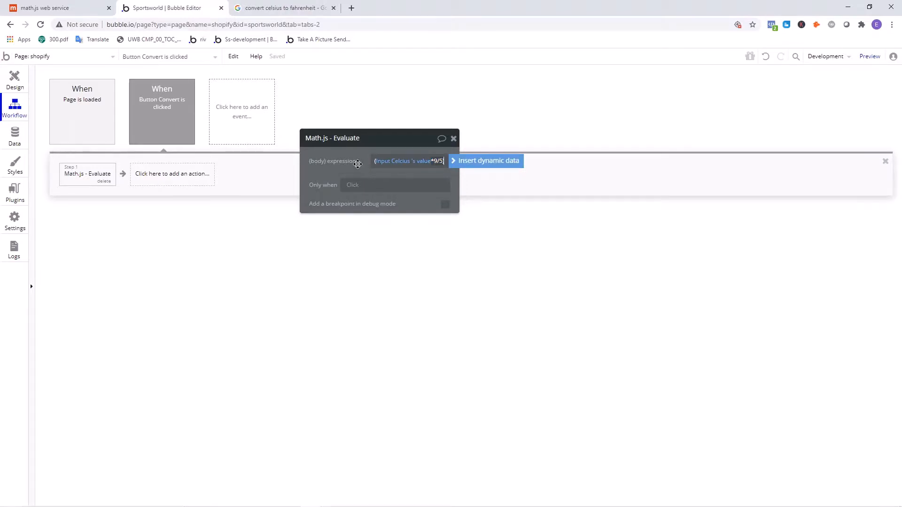
type("+ 32")
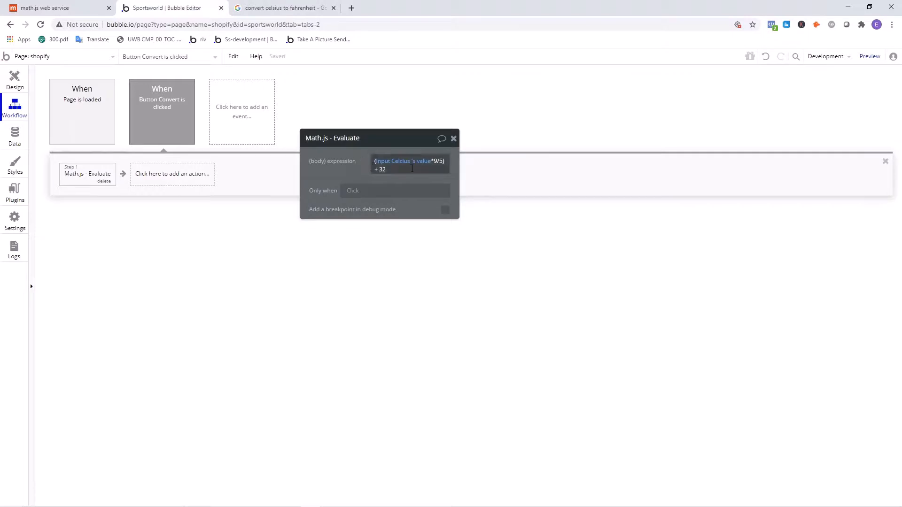
left_click_drag(411, 168, 337, 164)
left_click(334, 167)
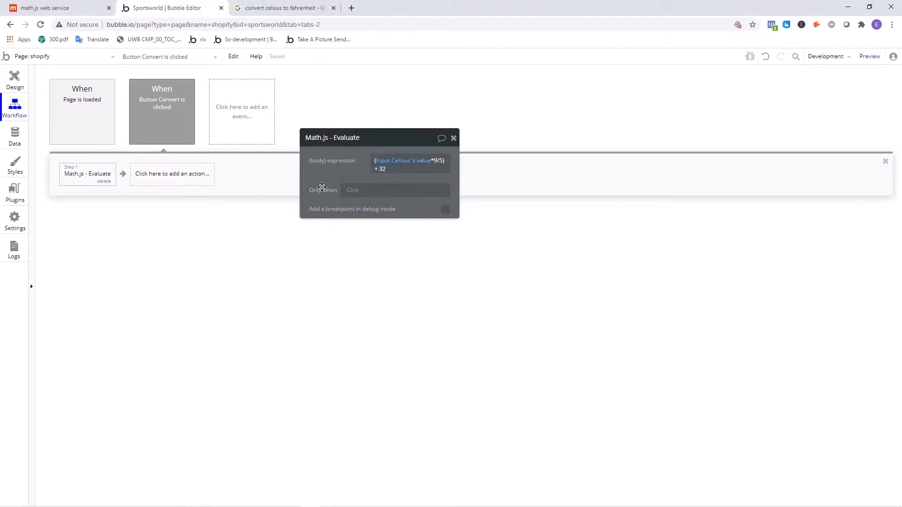
left_click(167, 173)
mouse_move(182, 241)
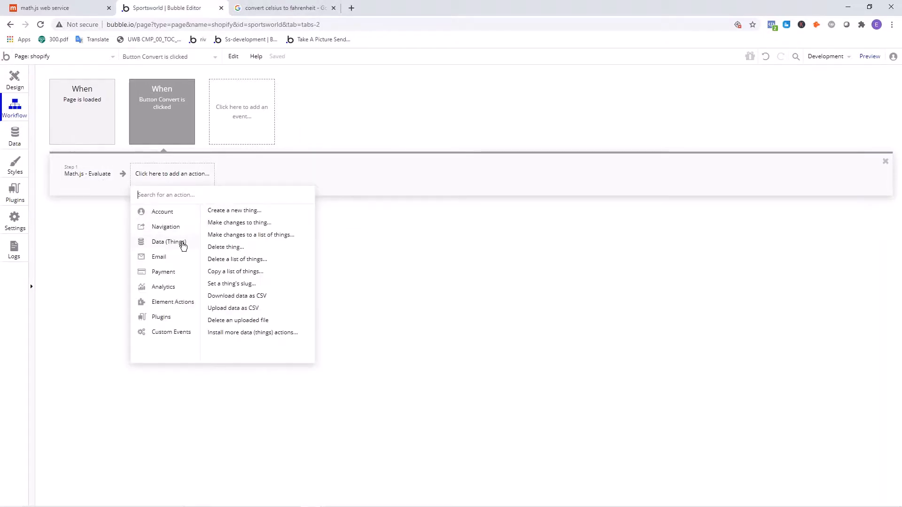
left_click(230, 223)
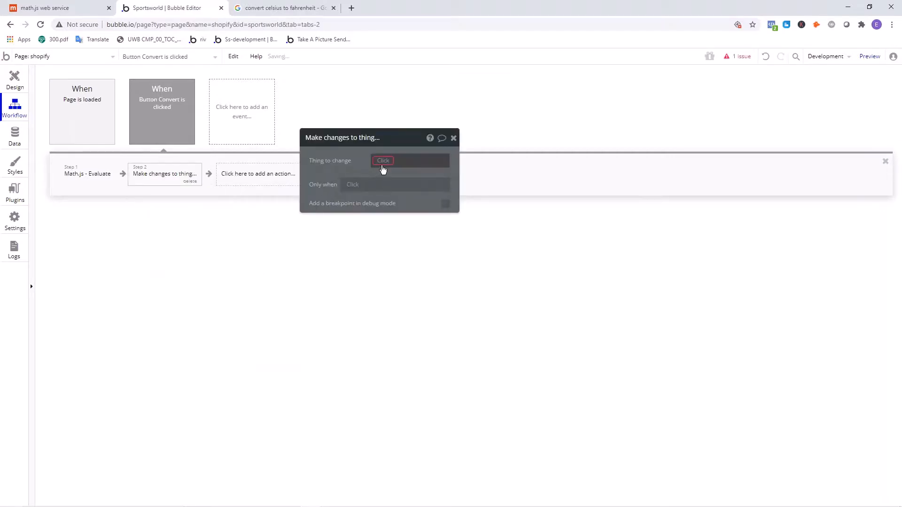
left_click(383, 162)
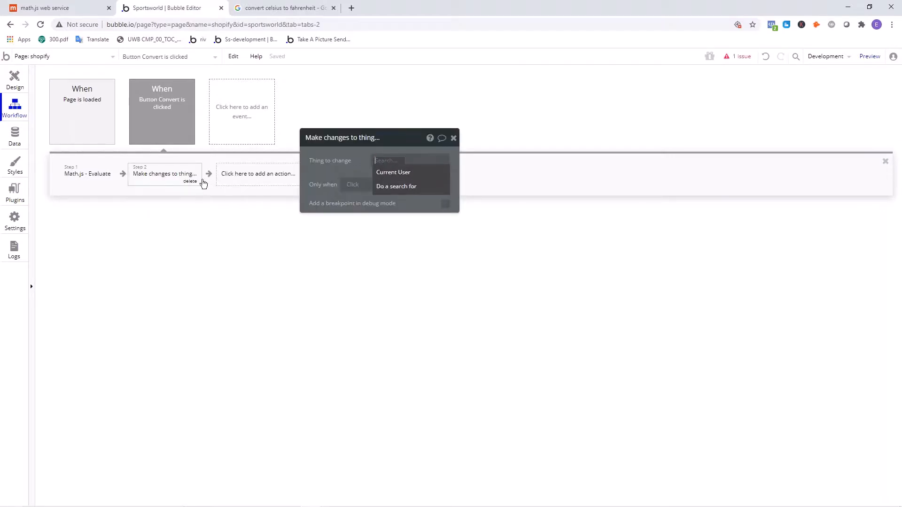
left_click(345, 170)
left_click(192, 182)
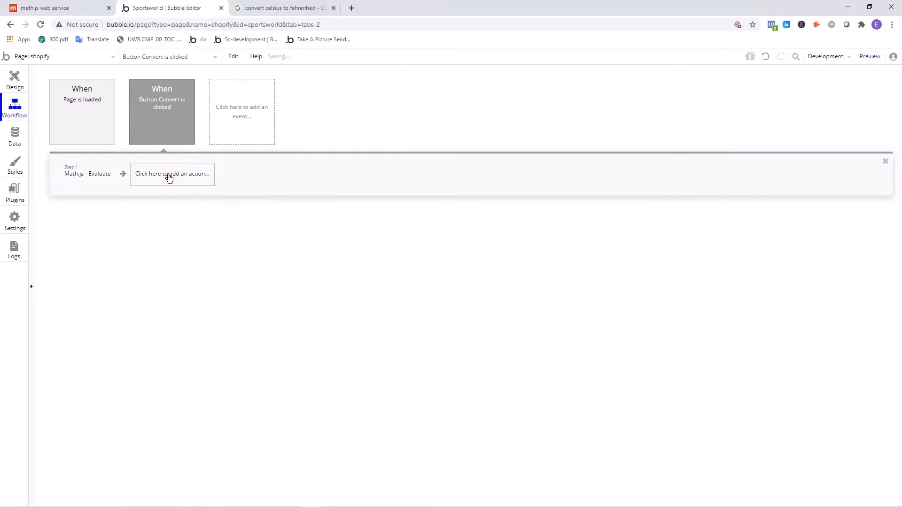
- Add a Create a new thing action after the Evaluate step and set its type to Result
left_click(170, 178)
mouse_move(172, 242)
left_click(247, 215)
left_click(409, 160)
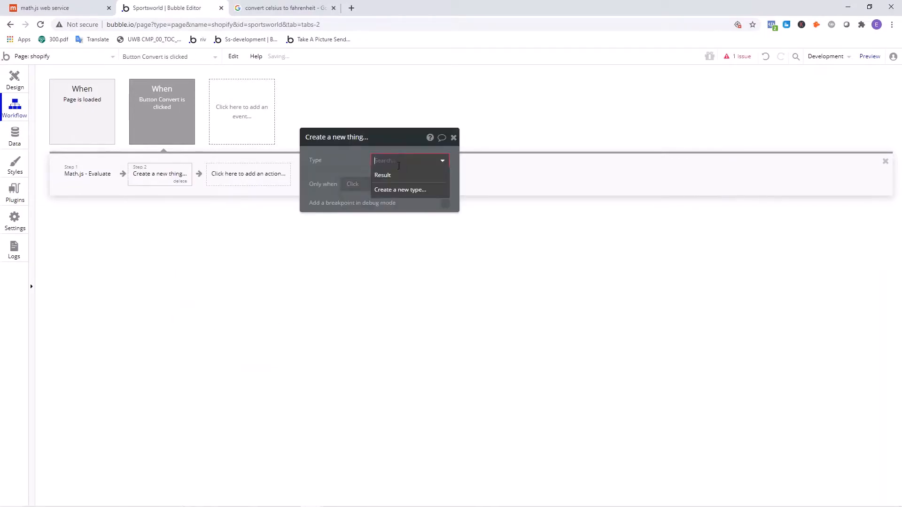
left_click(381, 173)
- Set the new Result's number field to Result of step 1 (Math.js - Evaluate)'s result
left_click(382, 185)
left_click(318, 187)
left_click(318, 194)
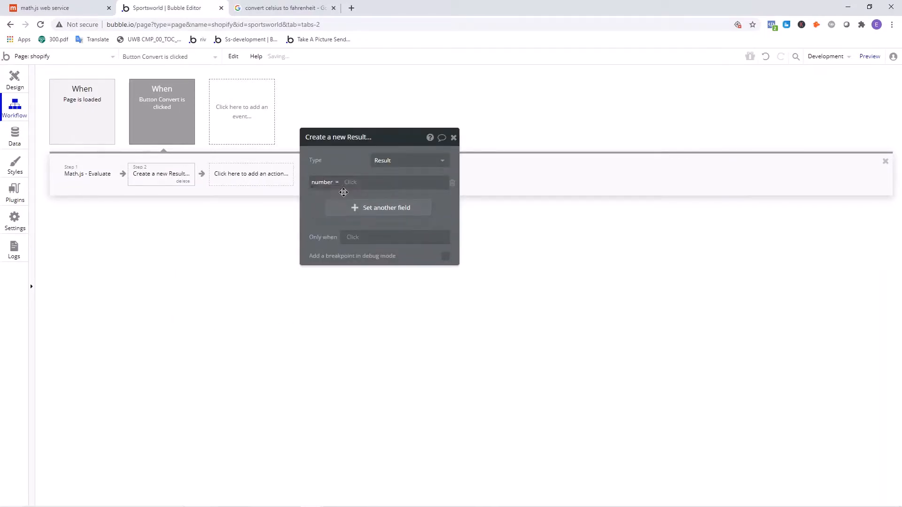
left_click(346, 183)
left_click(373, 208)
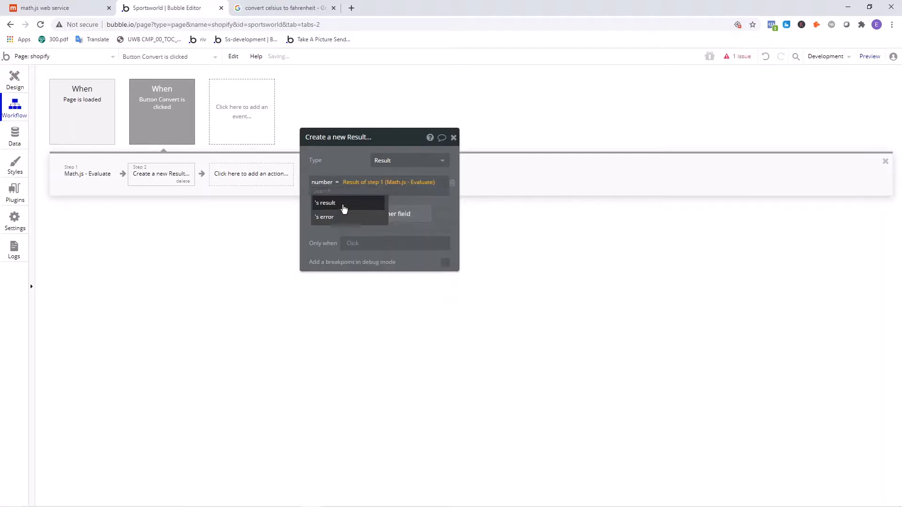
left_click(343, 205)
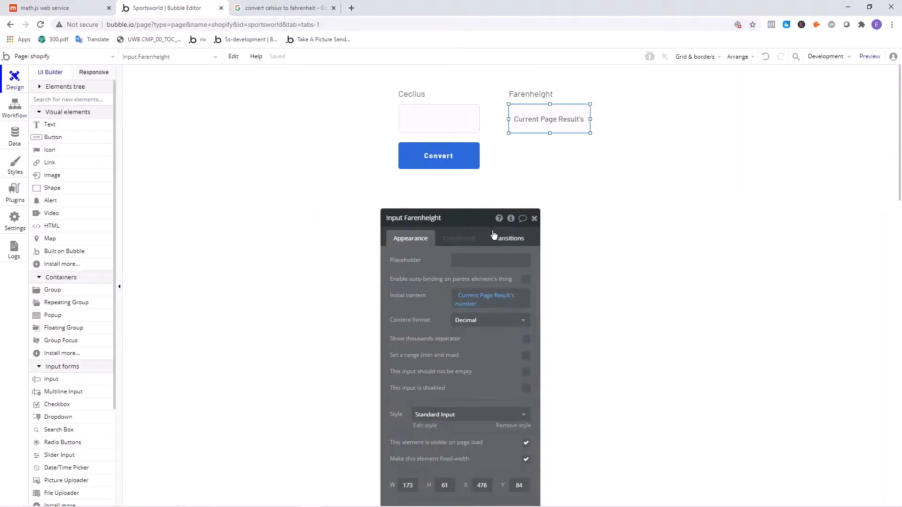
- Create a custom state named result of type Result on the shopify page
left_click(456, 204)
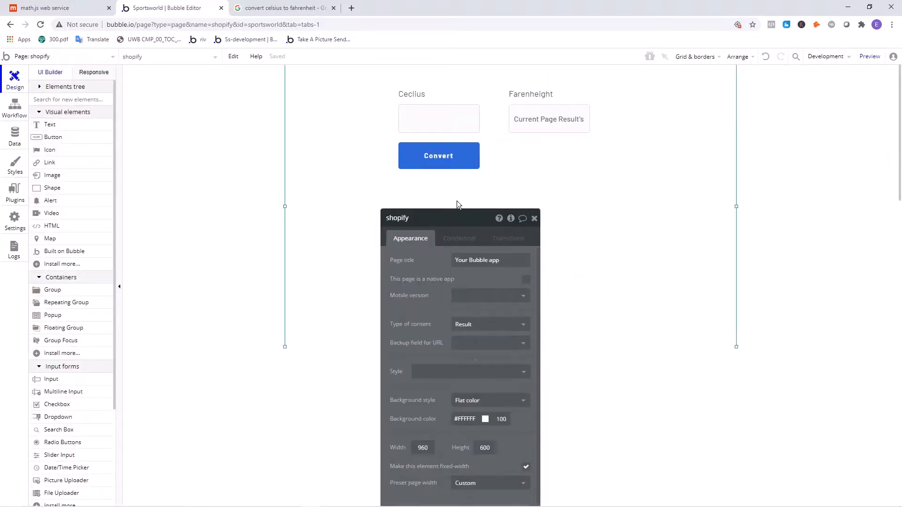
left_click(511, 218)
left_click(584, 244)
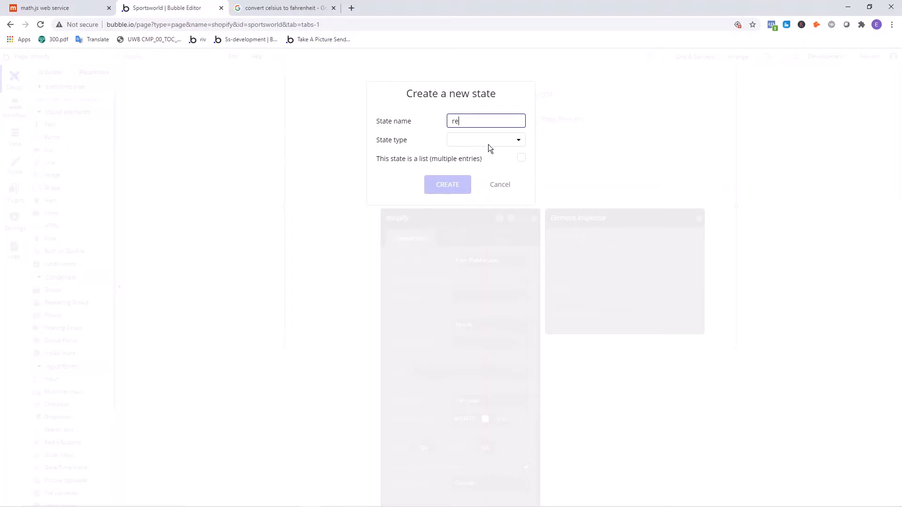
type("result")
left_click(500, 143)
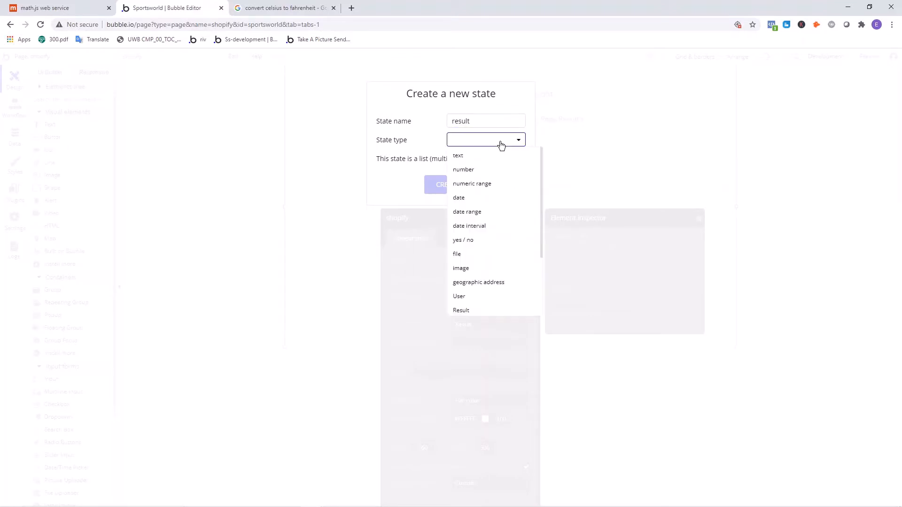
left_click(466, 311)
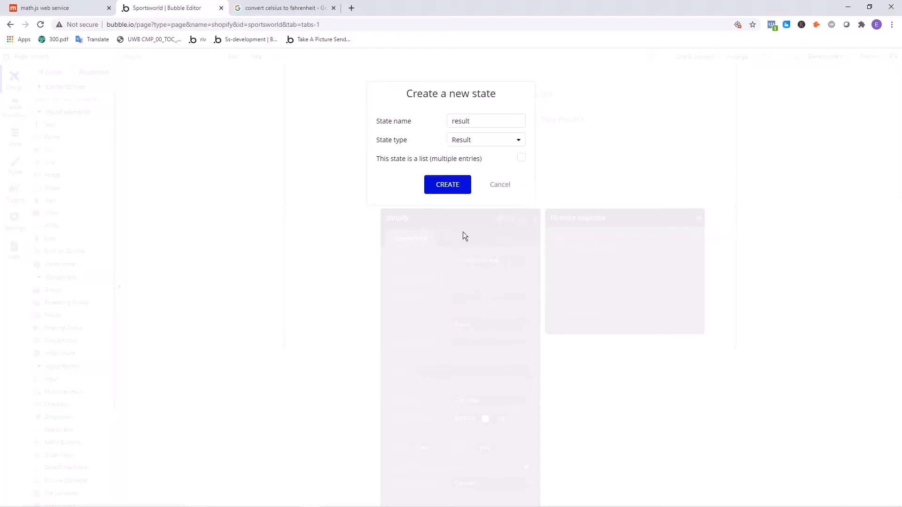
left_click(447, 184)
left_click(363, 209)
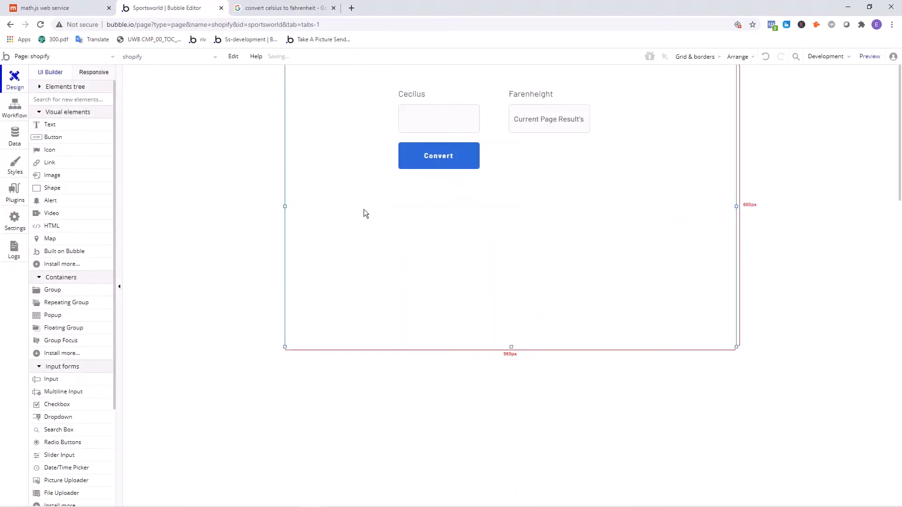
- Add a Set state action to the Button Convert workflow, targeting the shopify element's result custom state
left_click(14, 107)
left_click(241, 176)
type("set state")
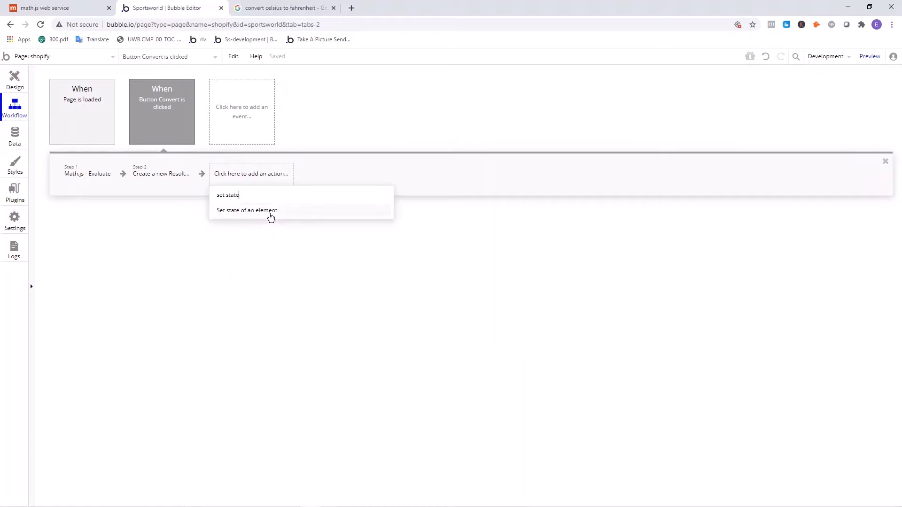
left_click(267, 211)
left_click(484, 241)
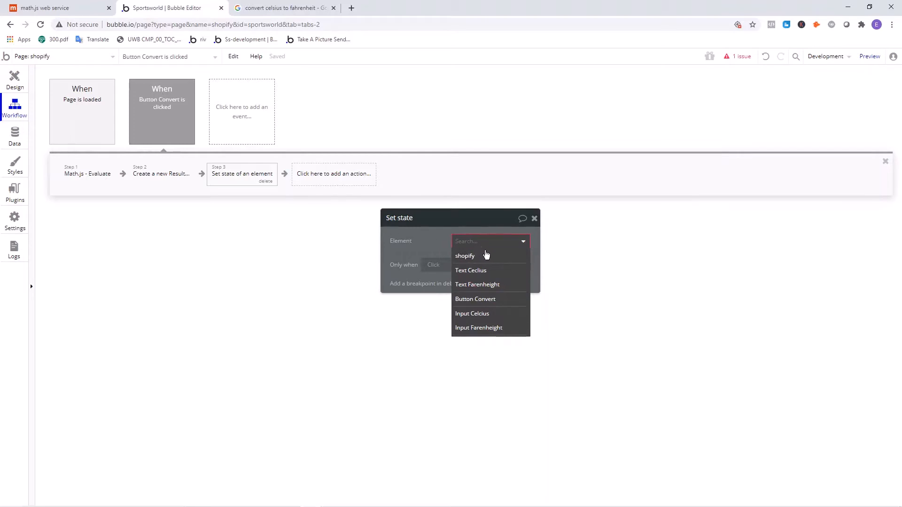
left_click(495, 256)
left_click(467, 275)
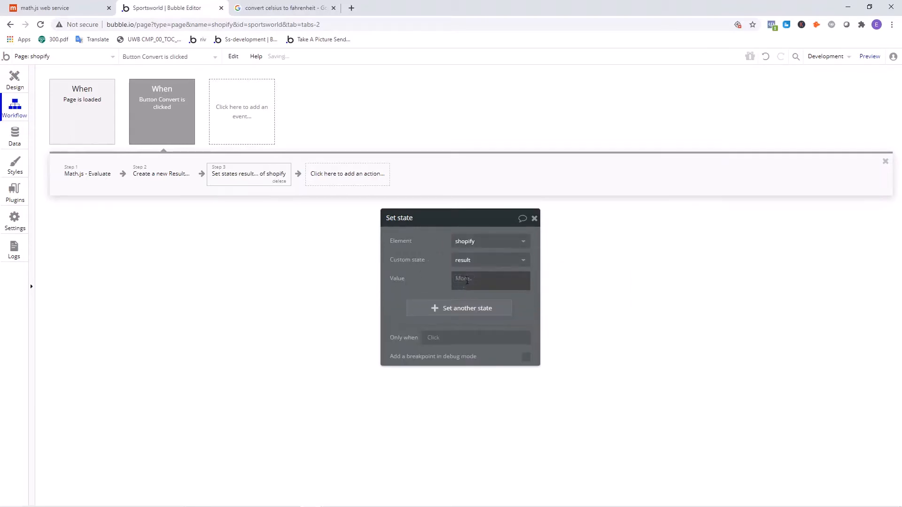
- Set the state's value to Result of step 2 (Create a new Result), without any further field
left_click(486, 318)
left_click_drag(463, 287, 465, 289)
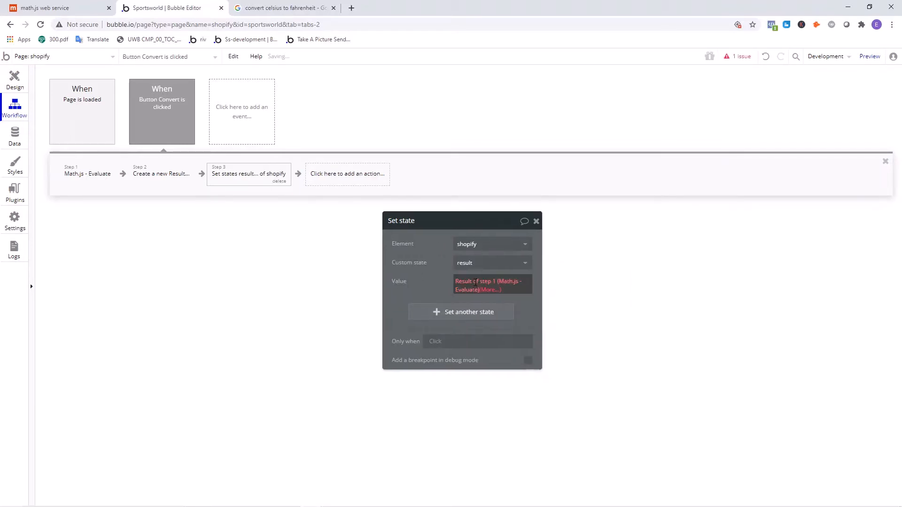
left_click(465, 289)
left_click(495, 314)
left_click(516, 319)
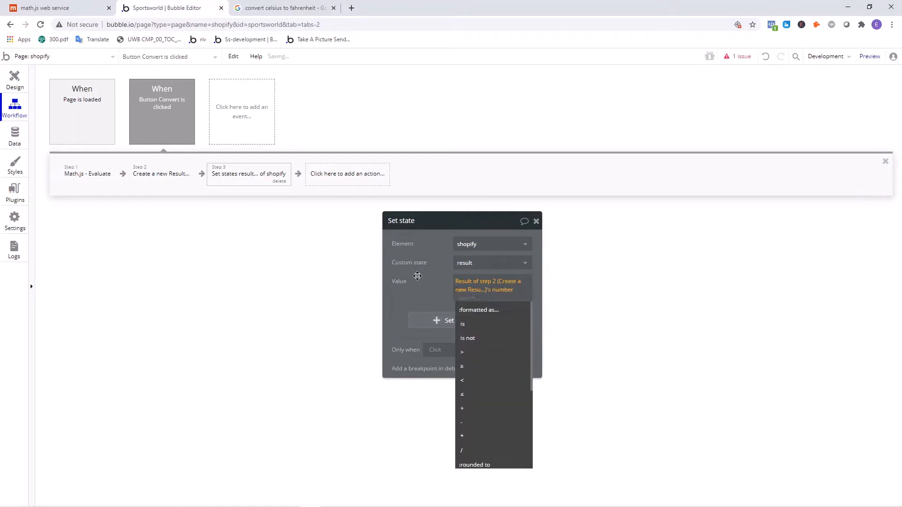
left_click(417, 276)
left_click(487, 301)
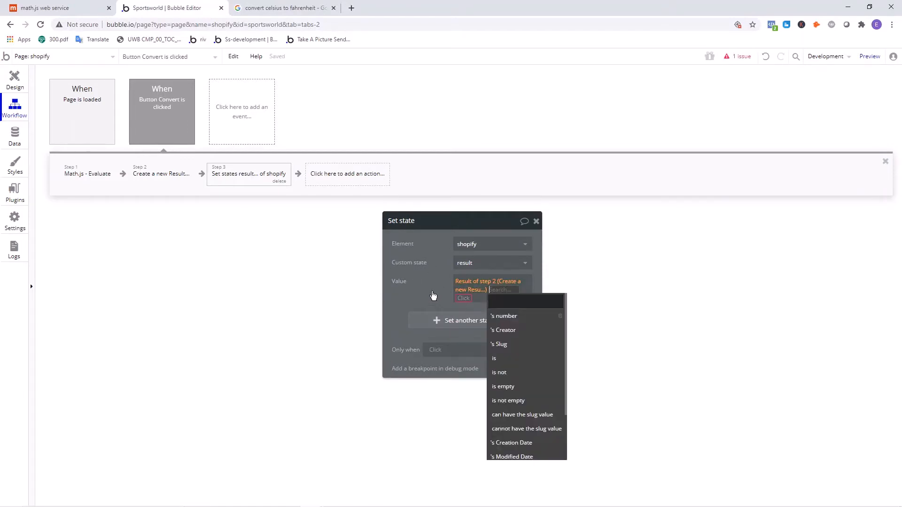
left_click(433, 297)
left_click(482, 303)
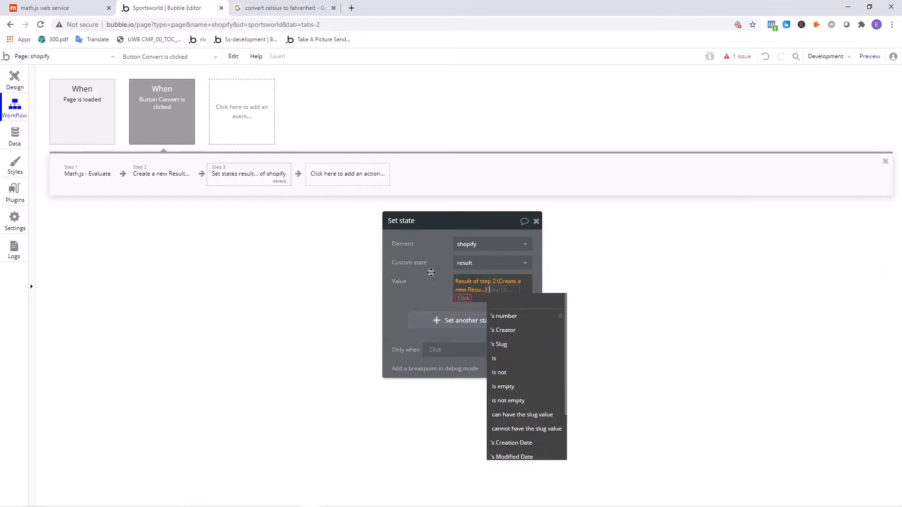
left_click(430, 271)
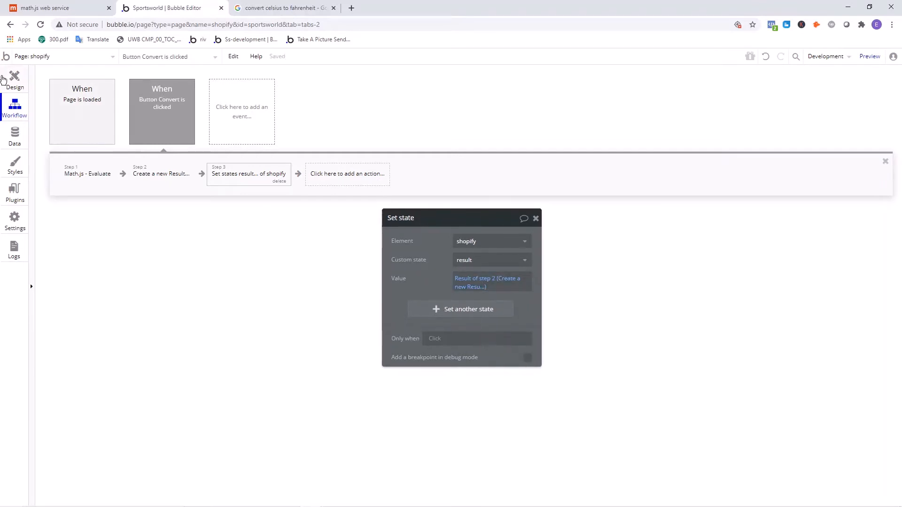
- Set the Input Farenheight element's initial content to shopify's result's number
left_click(14, 78)
double_click(522, 119)
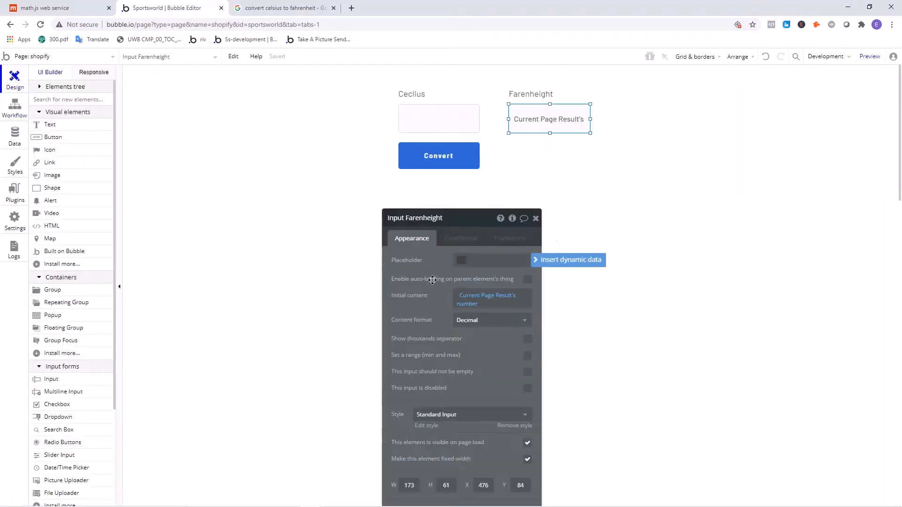
left_click(434, 220)
scroll(441, 303, "down", 3)
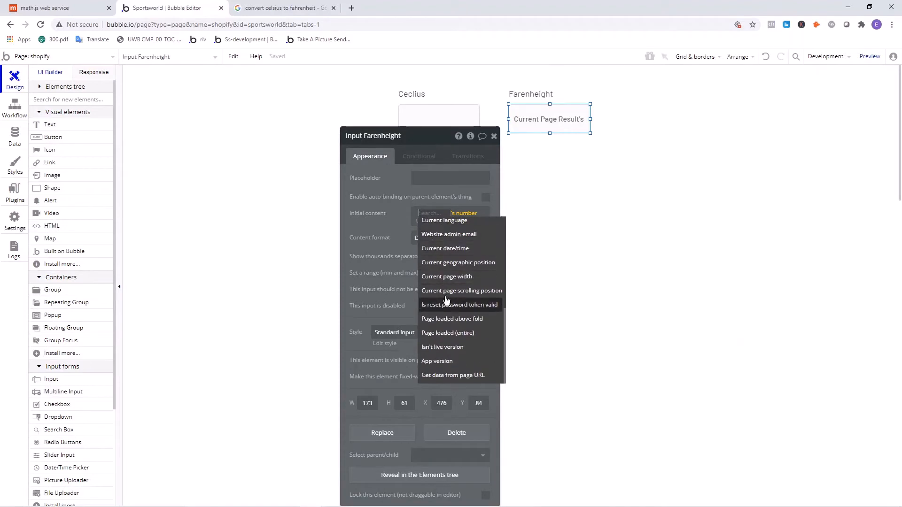
scroll(448, 312, "up", 3)
left_click(431, 351)
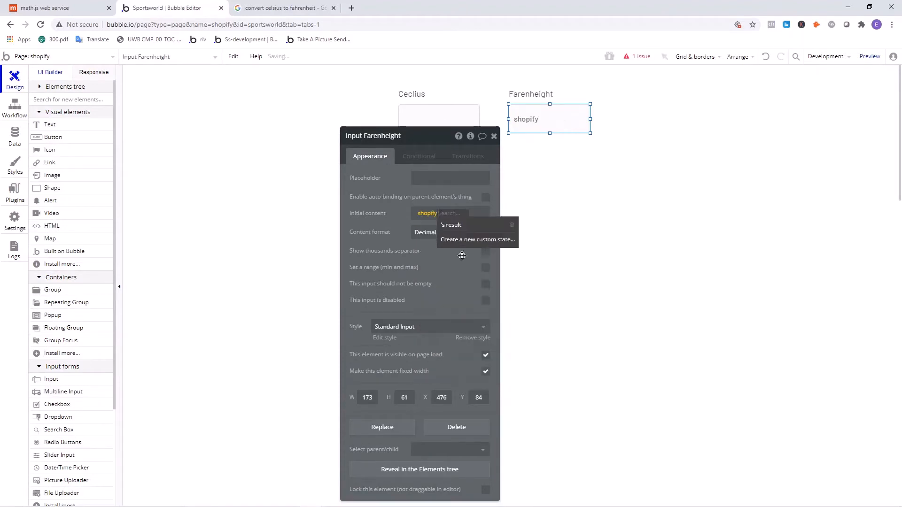
left_click(460, 223)
left_click(432, 233)
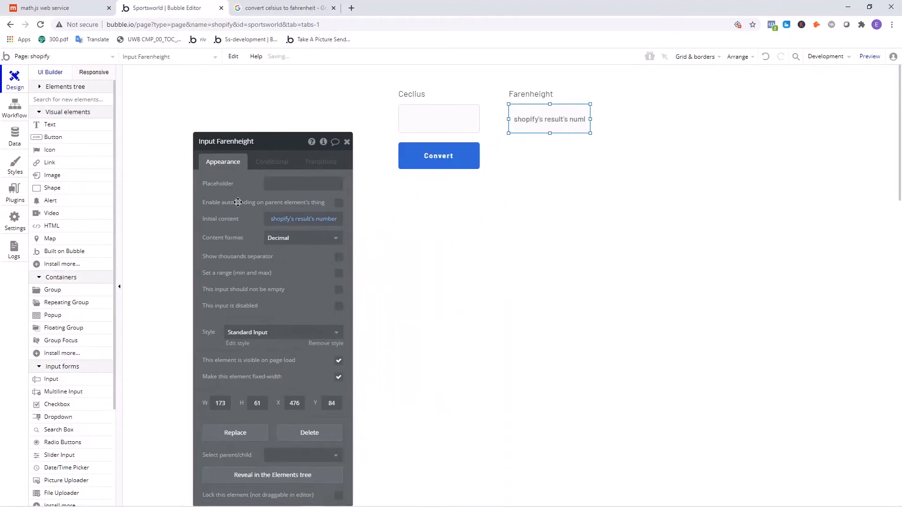
left_click(464, 130)
left_click(511, 123)
left_click(440, 129)
left_click(576, 190)
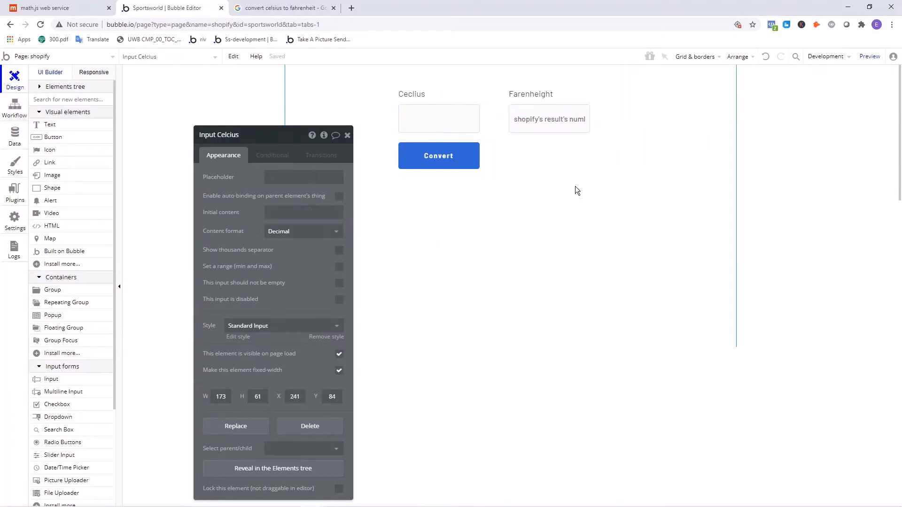
- Preview the page and convert 10 degrees Celsius with the Convert button
left_click(870, 56)
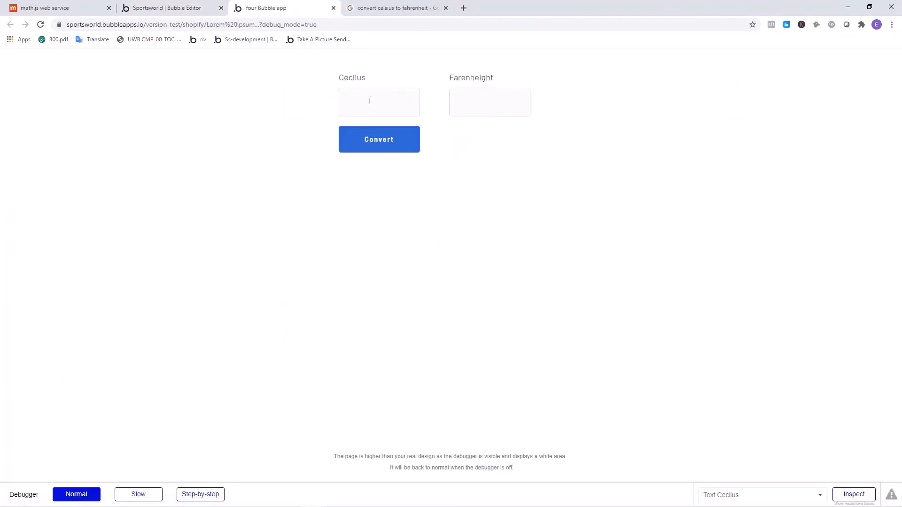
left_click(374, 106)
key("Tab")
left_click(373, 147)
- Switch to Google's temperature converter and convert 10 degrees Celsius, followed by 56
left_click(378, 6)
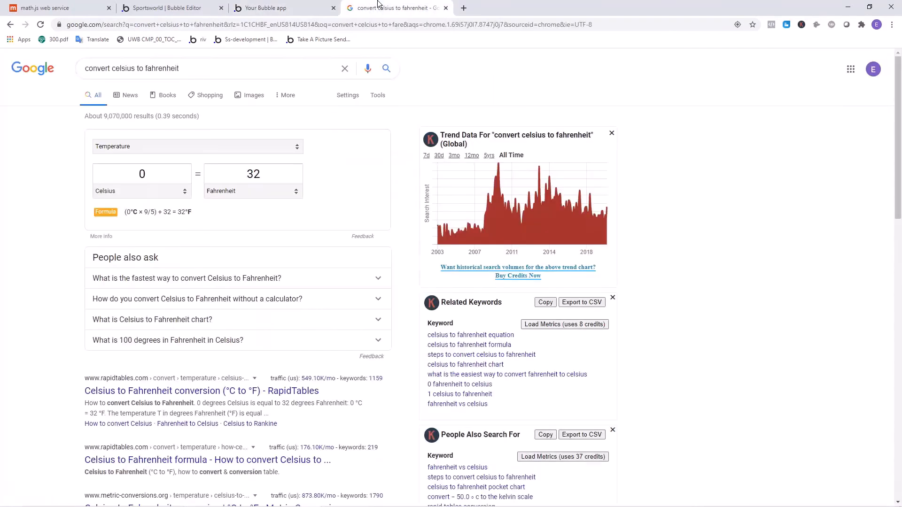
left_click(153, 168)
type("10")
left_click(129, 169)
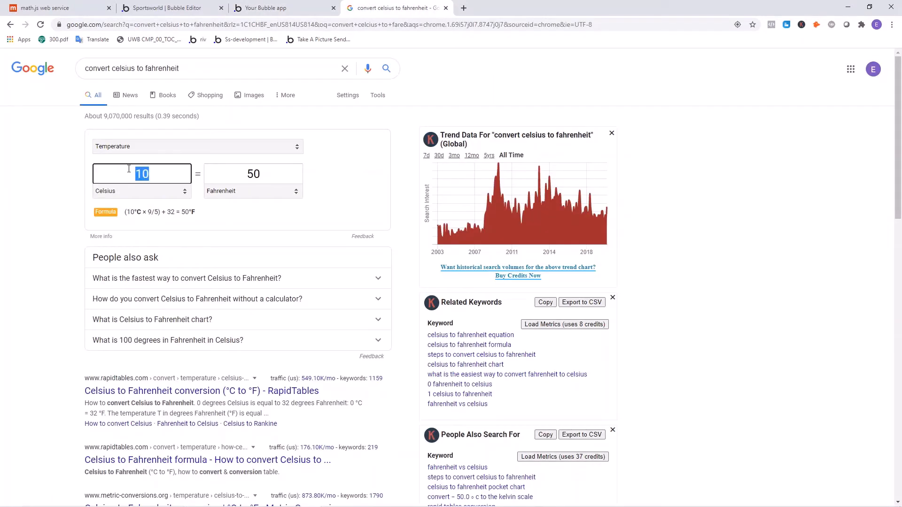
type("56")
- Return to the app preview, convert 56 degrees Celsius and highlight the Farenheight value
left_click(282, 8)
left_click(340, 101)
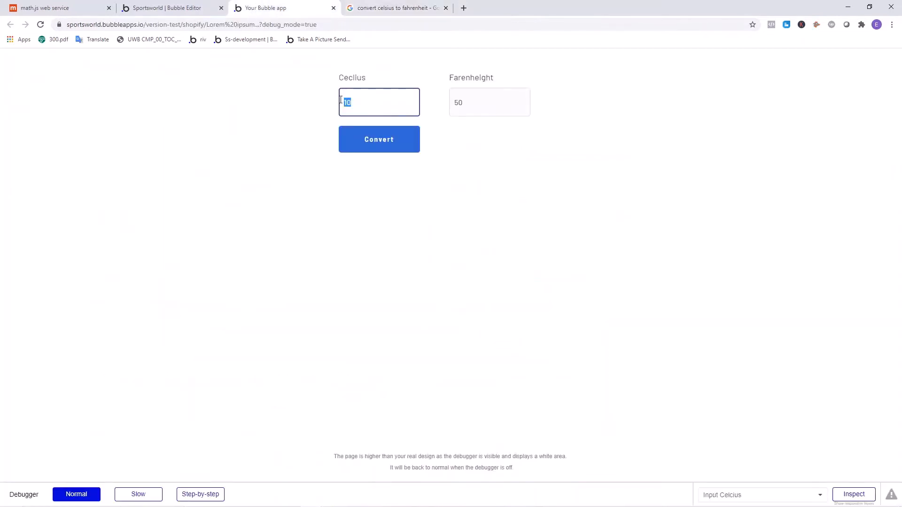
left_click(392, 140)
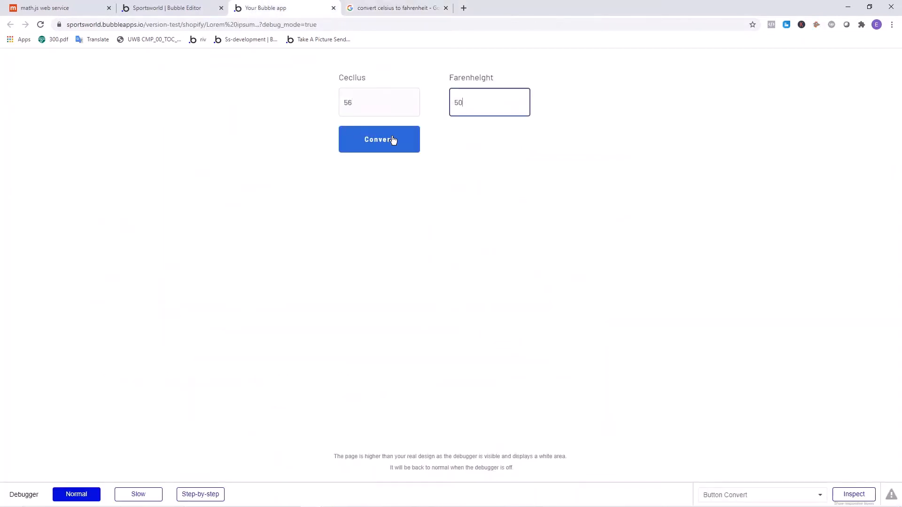
left_click_drag(471, 103, 451, 102)
- Compare Google's Fahrenheit value for 56 degrees Celsius with the app preview's value, and return to the Bubble editor
left_click(380, 8)
left_click_drag(274, 174, 231, 167)
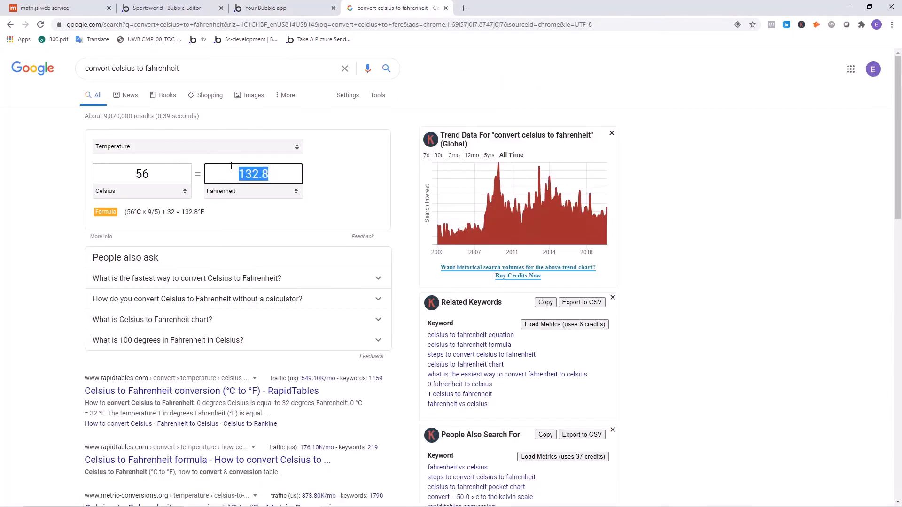
left_click(306, 201)
left_click(271, 7)
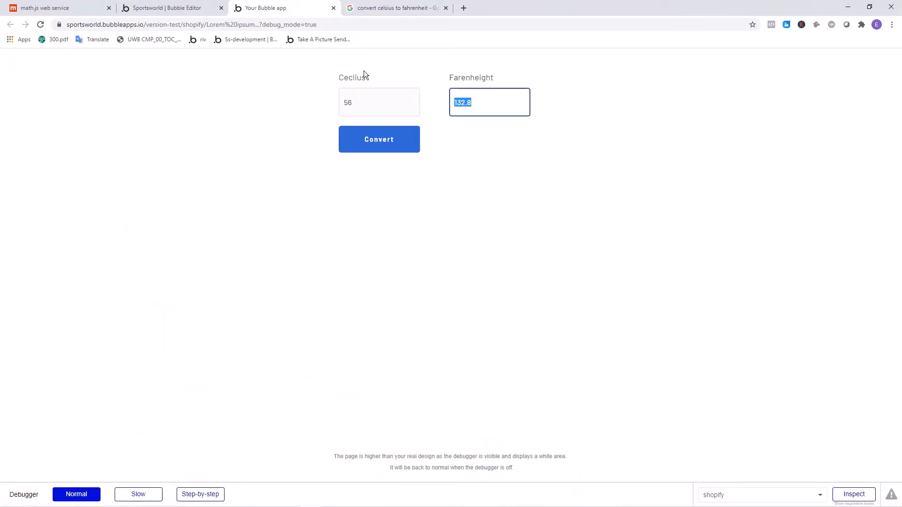
left_click(165, 7)
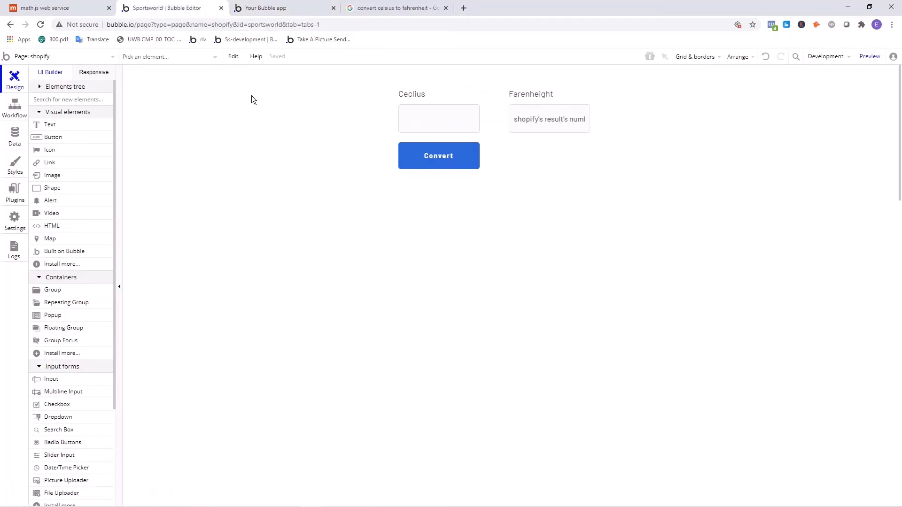